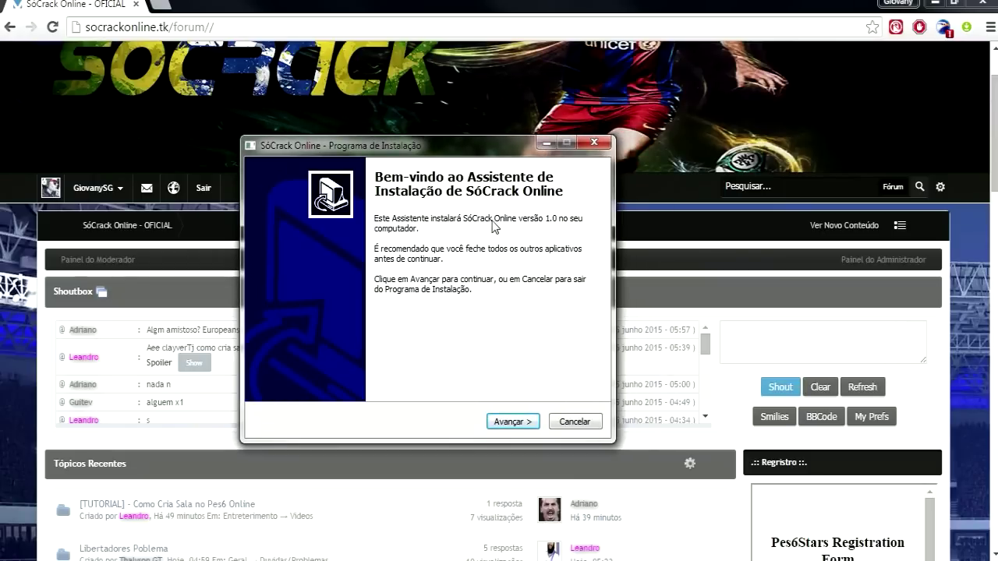
# Reposition the SóCrack Online setup wizard and minimize the forum browser to the desktop
pyautogui.moveTo(415, 154); pyautogui.dragTo(441, 146)
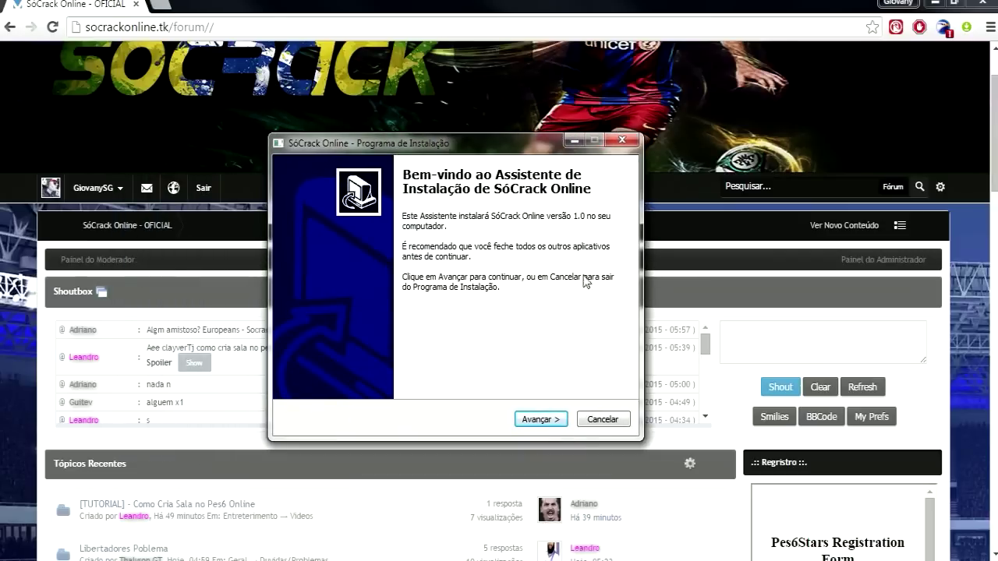
pyautogui.moveTo(403, 147); pyautogui.dragTo(521, 134)
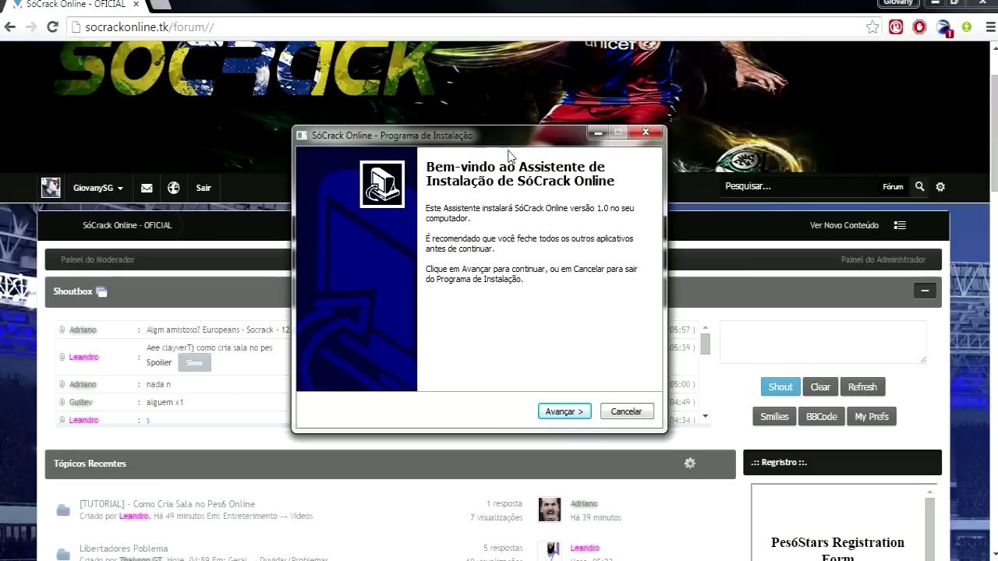
pyautogui.moveTo(588, 138); pyautogui.dragTo(474, 158)
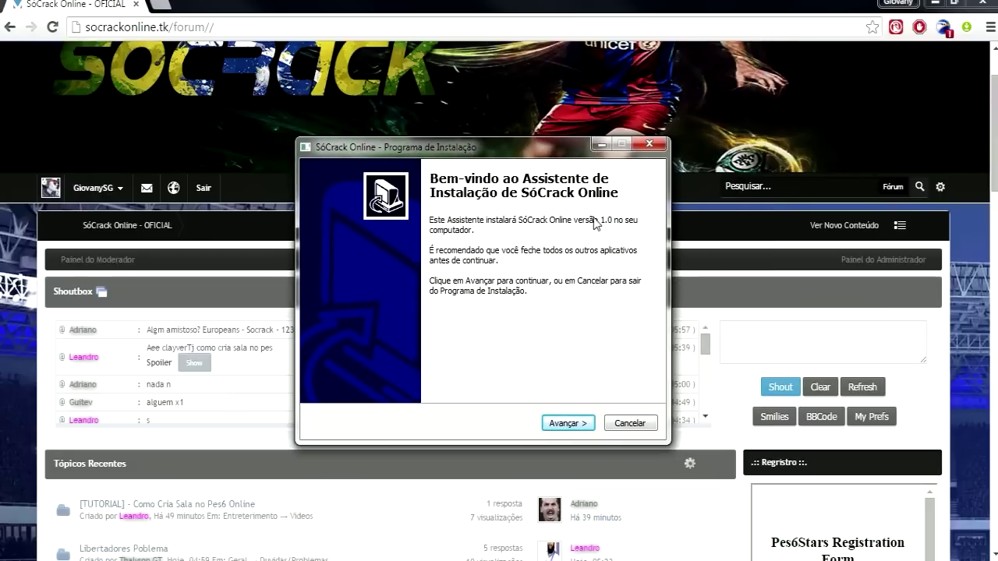
pyautogui.click(293, 9)
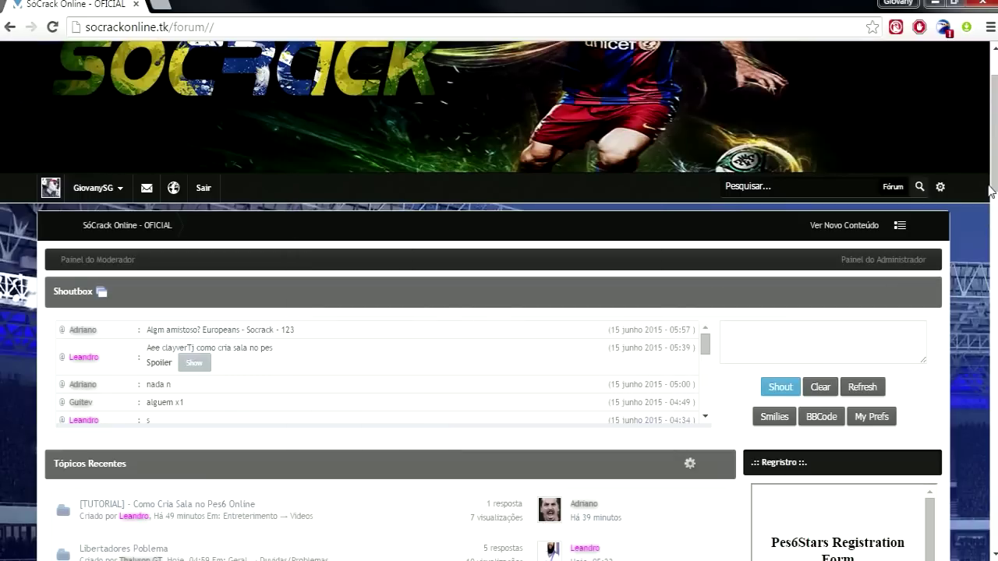
pyautogui.moveTo(993, 192); pyautogui.dragTo(993, 156)
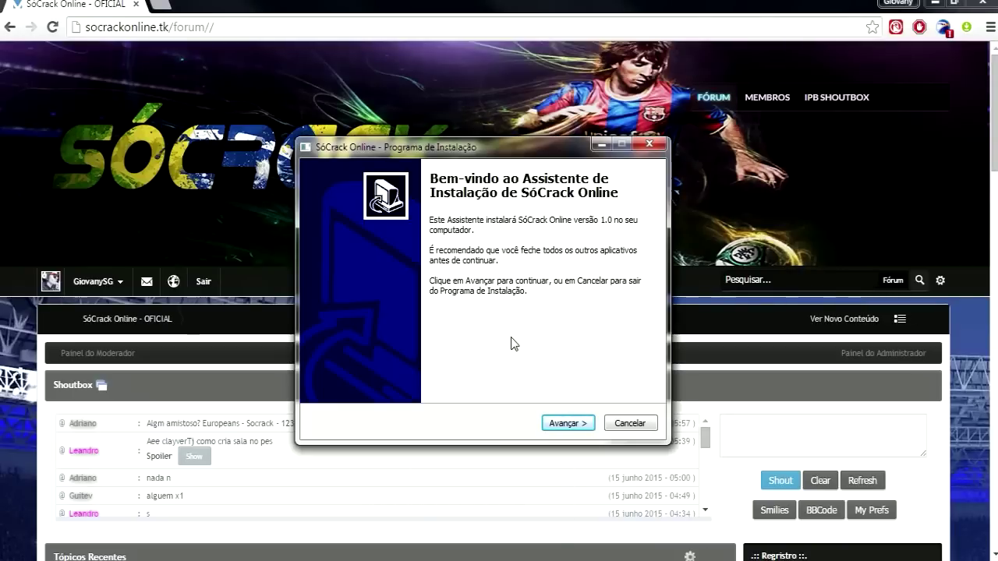
pyautogui.moveTo(465, 155); pyautogui.dragTo(454, 210)
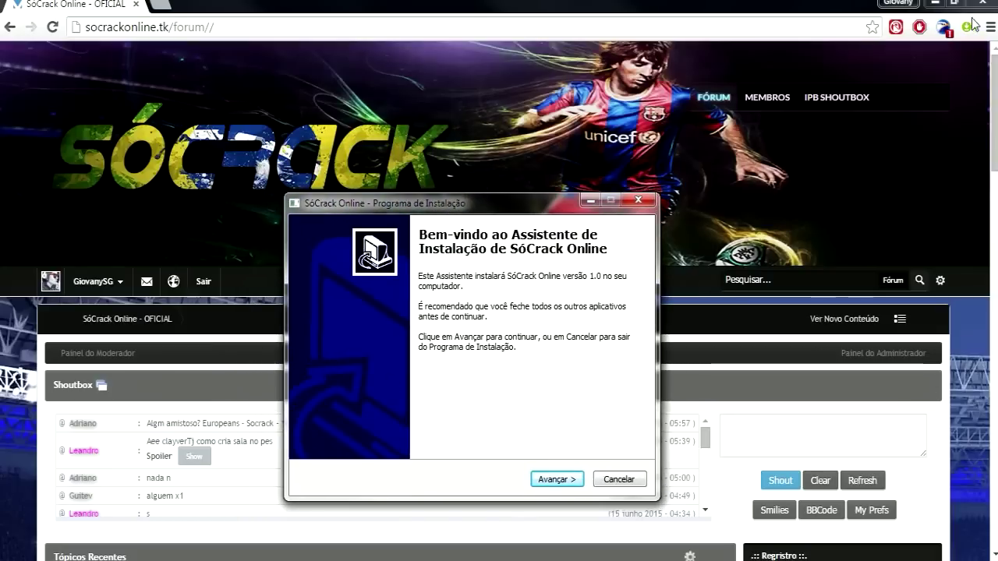
pyautogui.click(934, 3)
pyautogui.moveTo(32, 82); pyautogui.dragTo(105, 160)
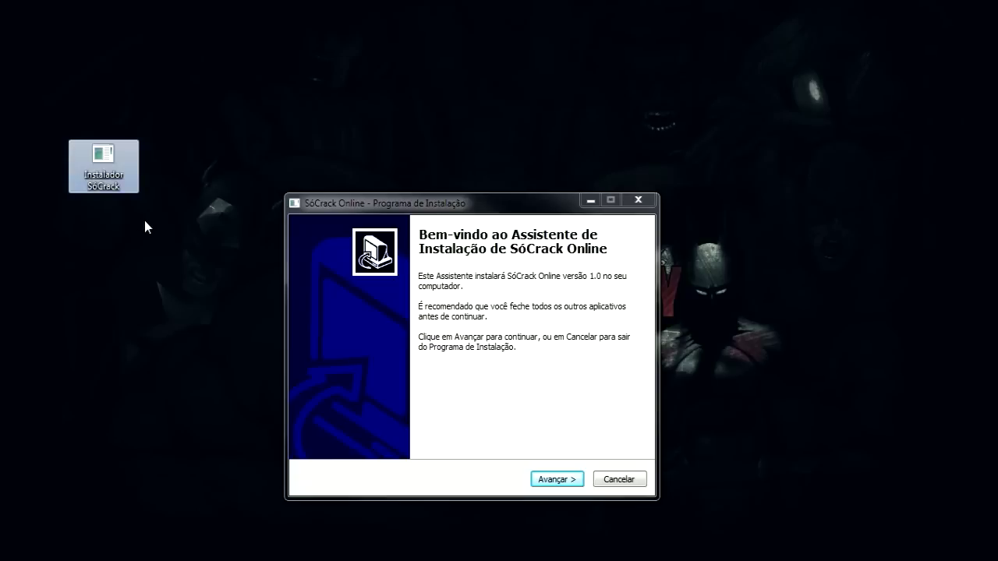
pyautogui.moveTo(39, 115); pyautogui.dragTo(159, 253)
pyautogui.moveTo(475, 197); pyautogui.dragTo(515, 196)
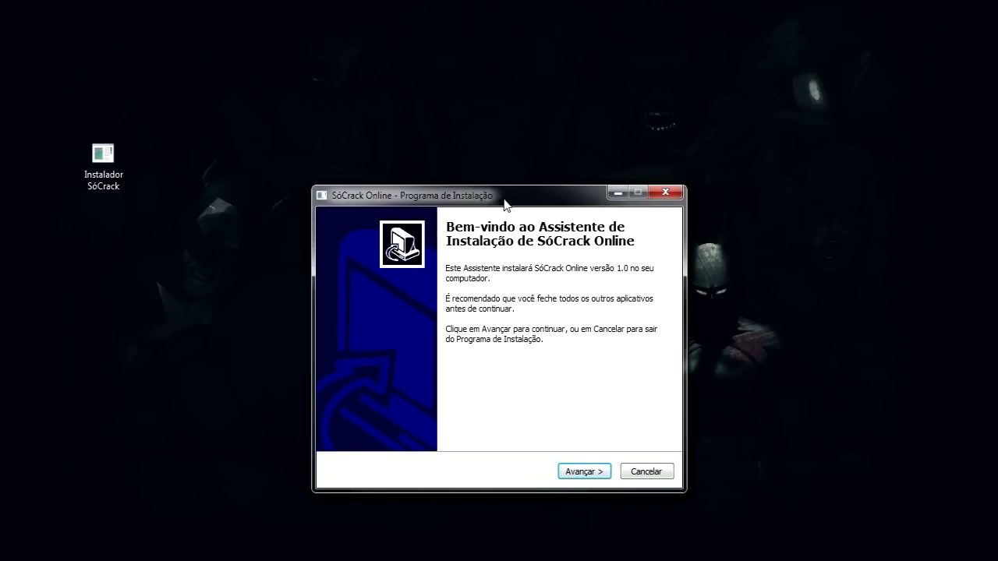
pyautogui.moveTo(558, 196); pyautogui.dragTo(581, 168)
pyautogui.moveTo(151, 84); pyautogui.dragTo(92, 288)
pyautogui.moveTo(167, 270); pyautogui.dragTo(125, 200)
pyautogui.moveTo(203, 273); pyautogui.dragTo(65, 110)
pyautogui.moveTo(39, 73); pyautogui.dragTo(156, 253)
pyautogui.moveTo(172, 299); pyautogui.dragTo(159, 268)
pyautogui.click(198, 350)
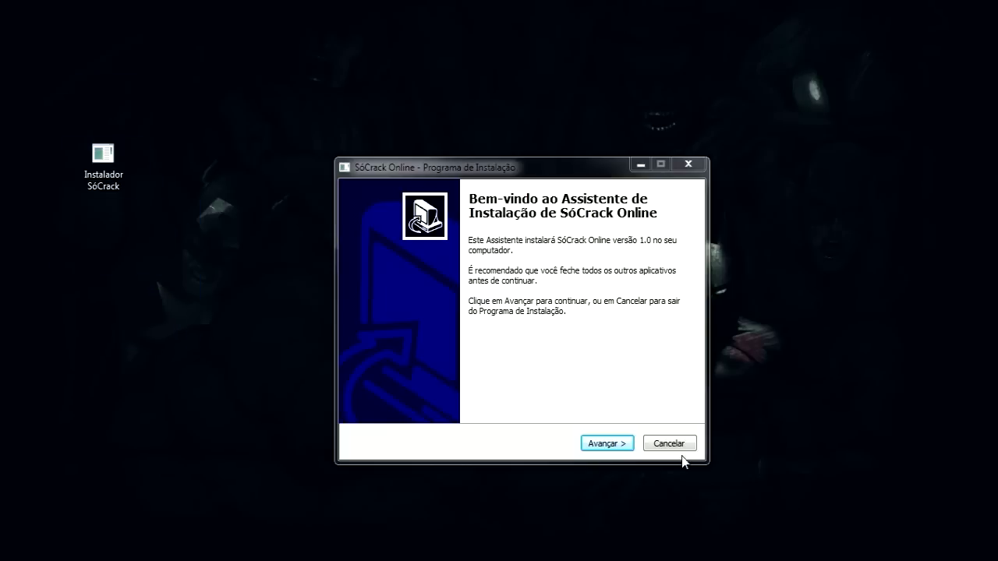
pyautogui.moveTo(499, 164); pyautogui.dragTo(418, 113)
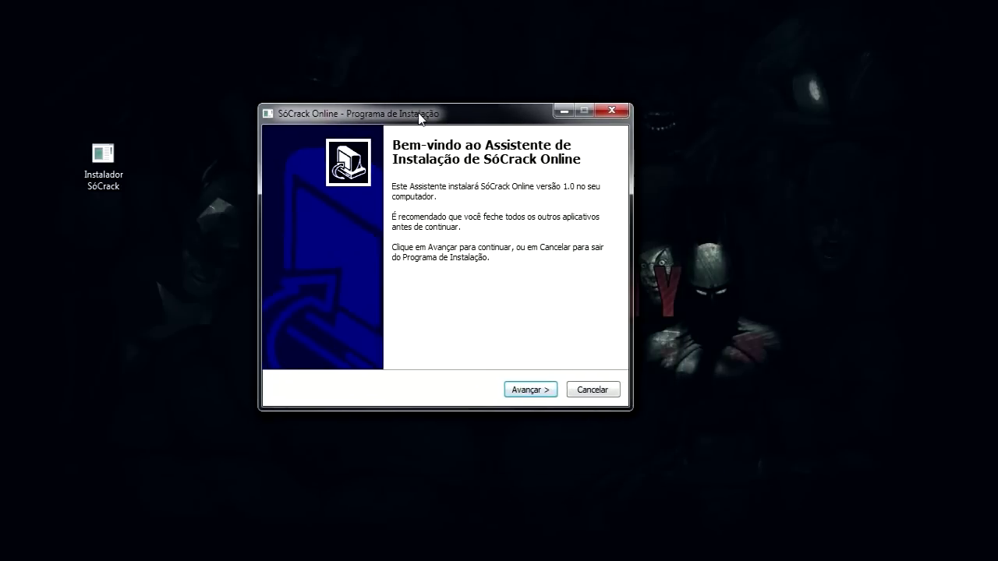
# Accept the license terms and keep the default install folder
pyautogui.click(552, 396)
pyautogui.click(327, 342)
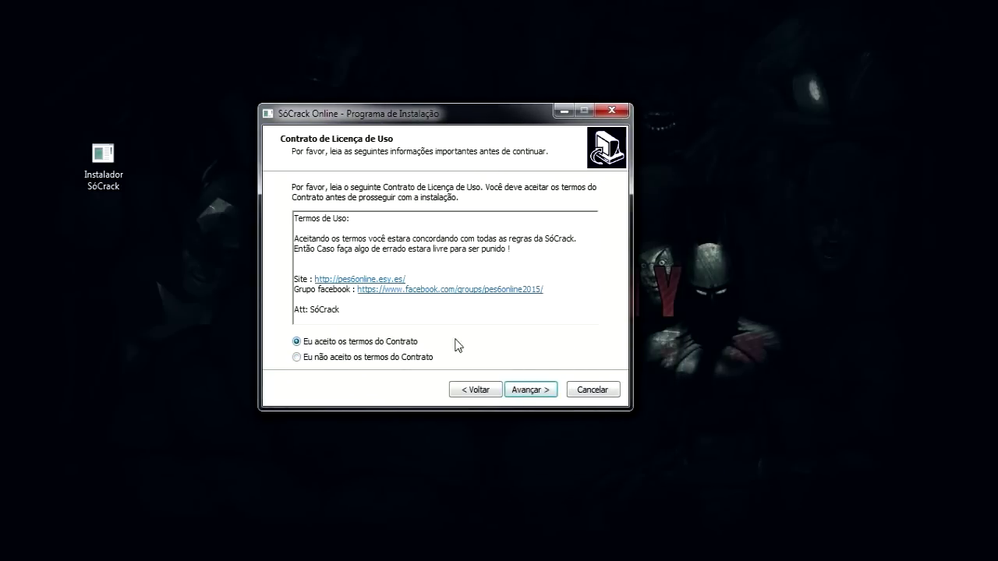
pyautogui.click(522, 389)
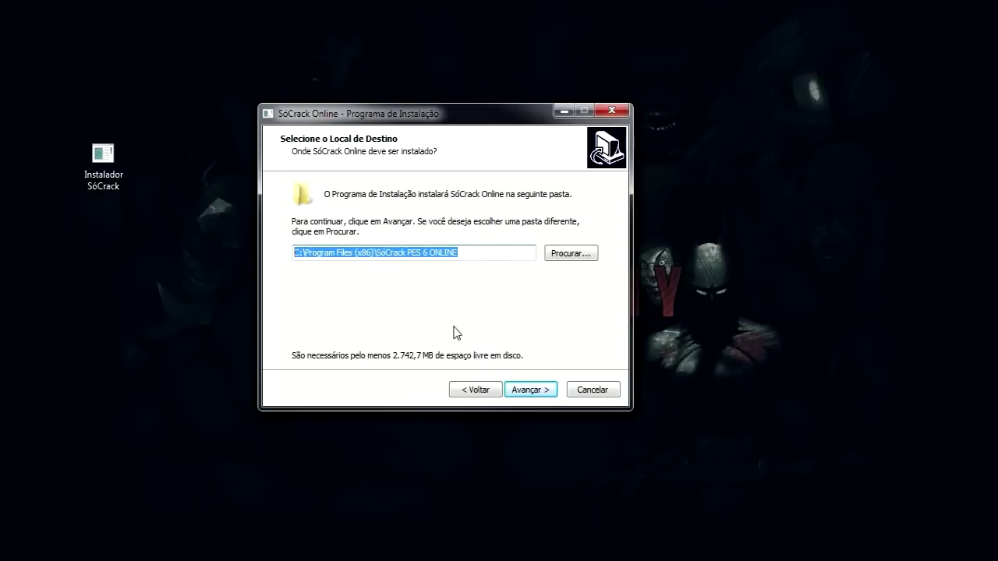
pyautogui.click(510, 252)
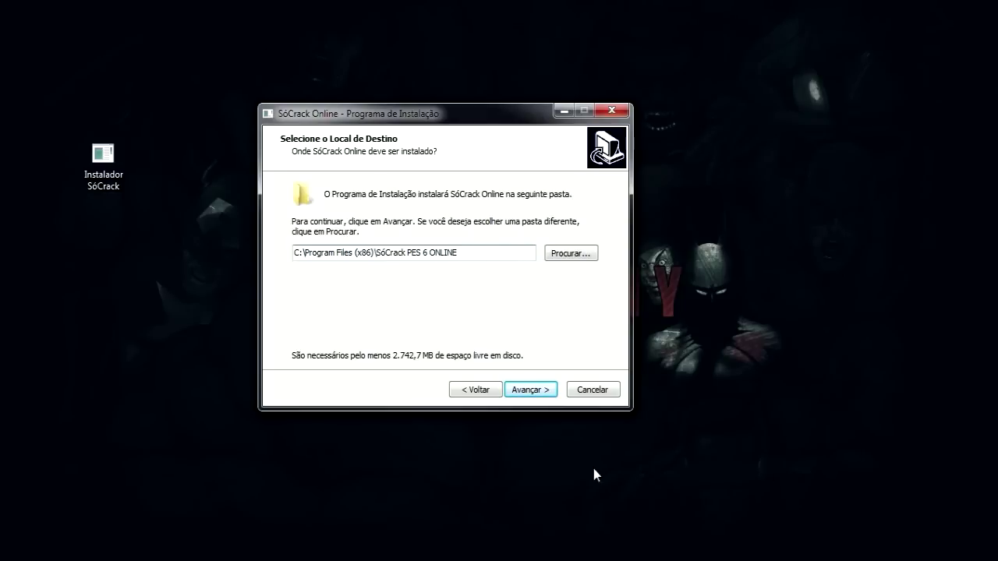
pyautogui.click(534, 395)
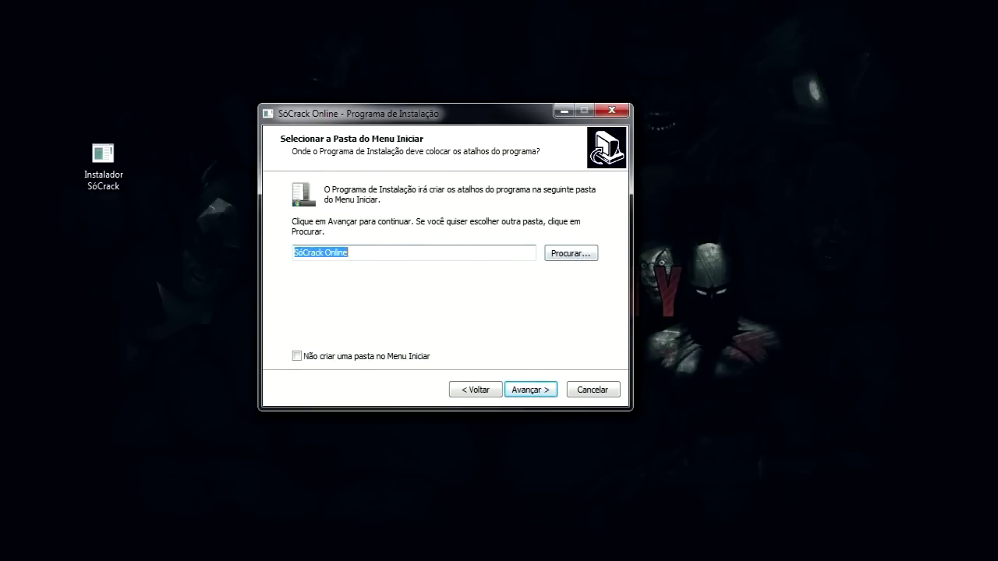
# Keep the default Start menu folder and desktop icon, then cancel setup at the summary
pyautogui.click(531, 386)
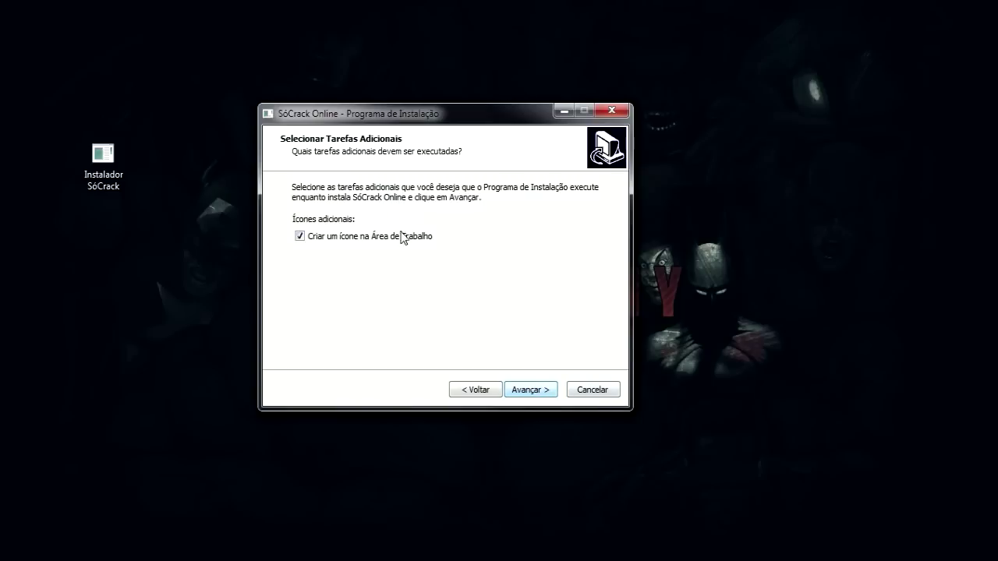
pyautogui.click(549, 388)
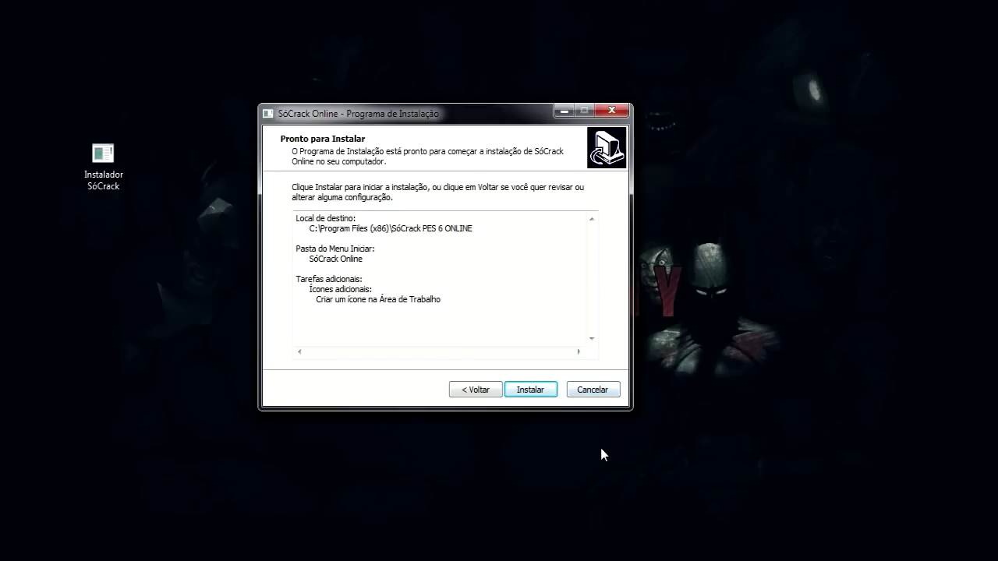
pyautogui.click(609, 397)
pyautogui.click(582, 366)
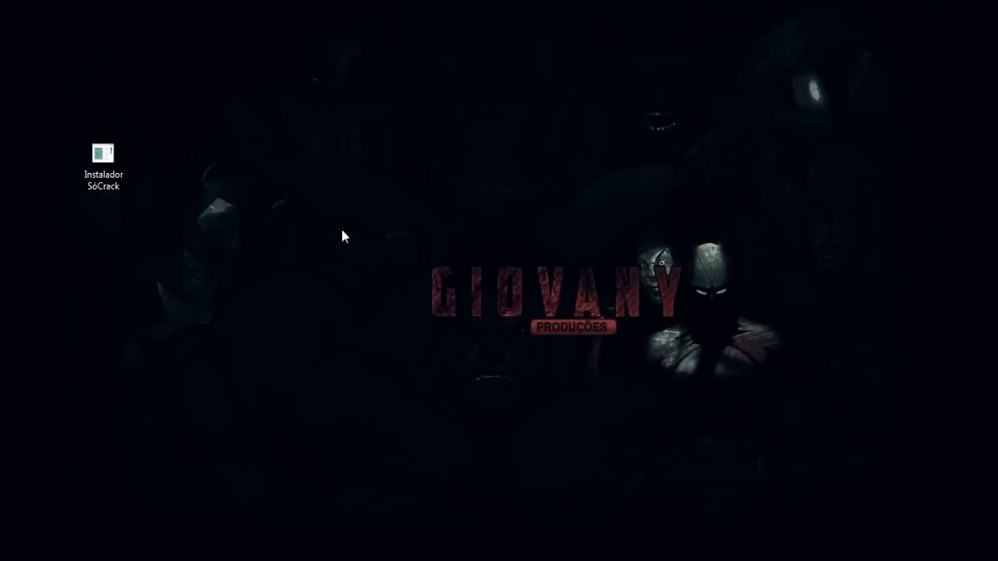
# Restore the Só Crack - PES 6 ONLINE folder window and maximize it
pyautogui.click(107, 499)
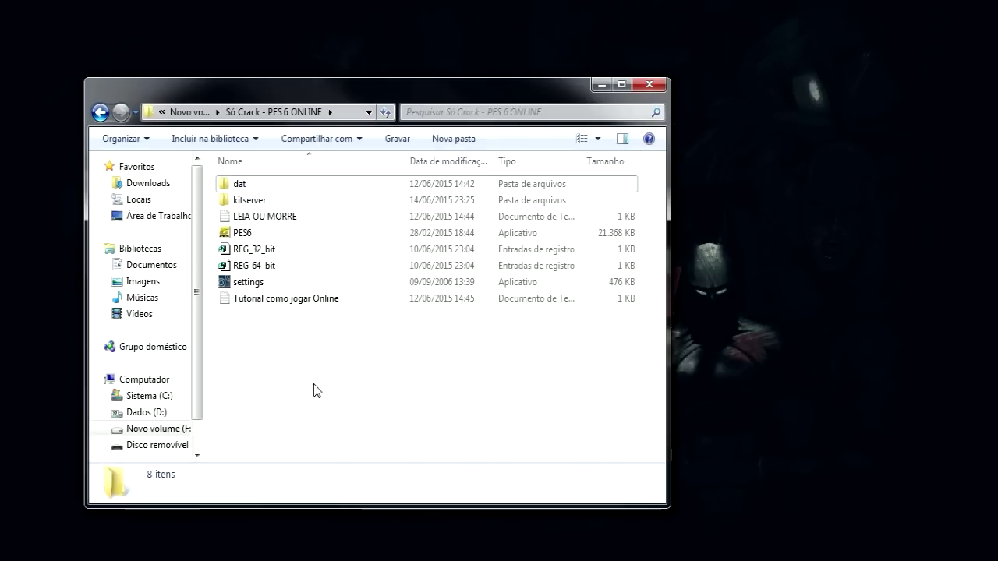
pyautogui.moveTo(314, 390); pyautogui.dragTo(244, 190)
pyautogui.moveTo(292, 354); pyautogui.dragTo(406, 227)
pyautogui.click(404, 332)
pyautogui.moveTo(293, 348); pyautogui.dragTo(272, 167)
pyautogui.click(621, 85)
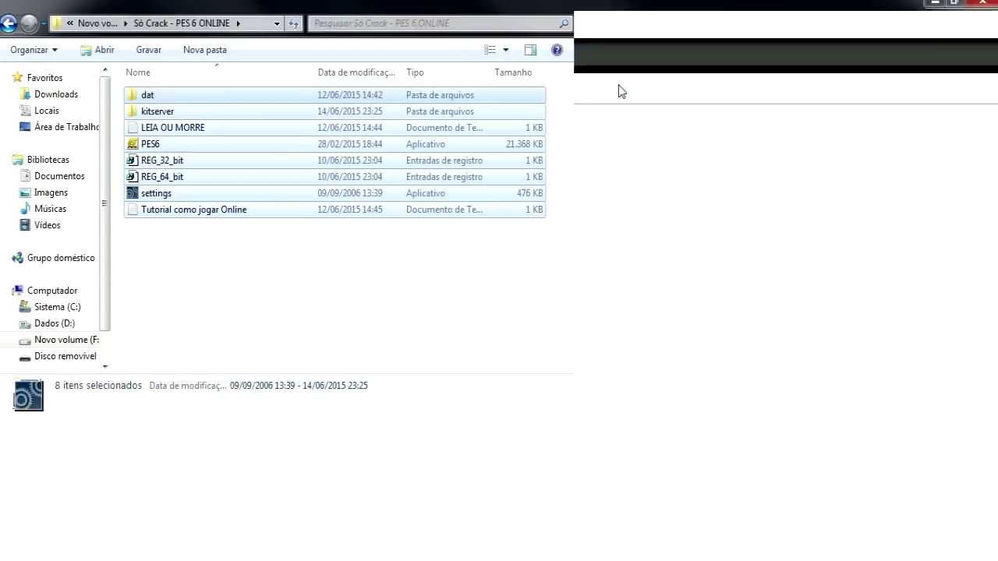
pyautogui.click(209, 342)
# Select each item in turn: dat, kitserver, LEIA OU MORRE, Tutorial, PES6, REG files, settings
pyautogui.click(166, 98)
pyautogui.click(167, 113)
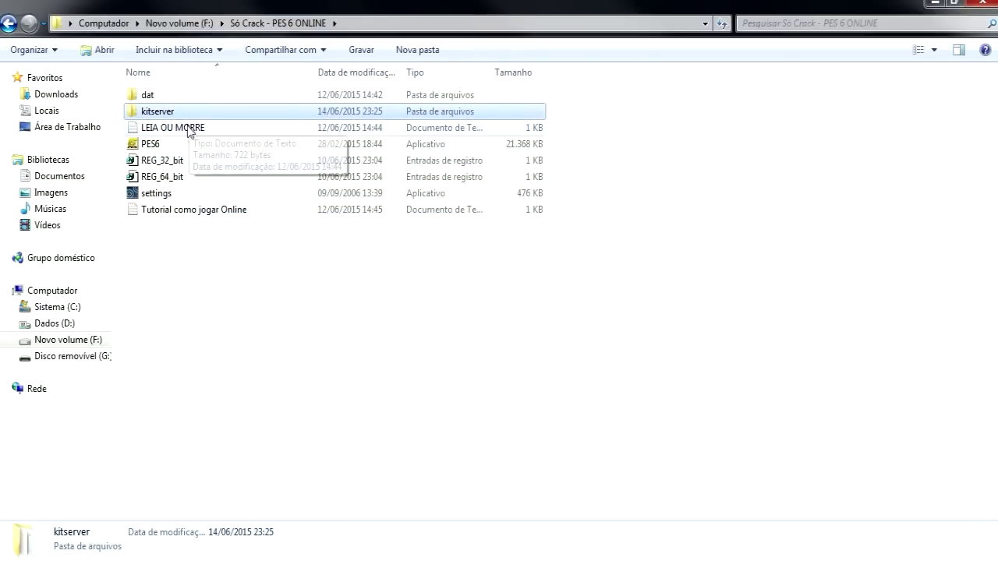
pyautogui.click(234, 128)
pyautogui.click(312, 209)
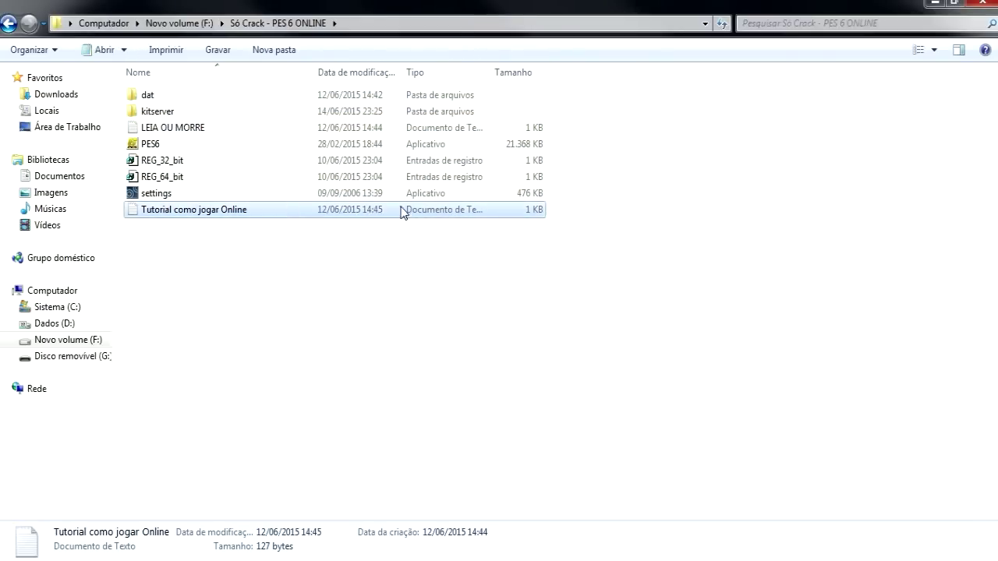
pyautogui.click(199, 145)
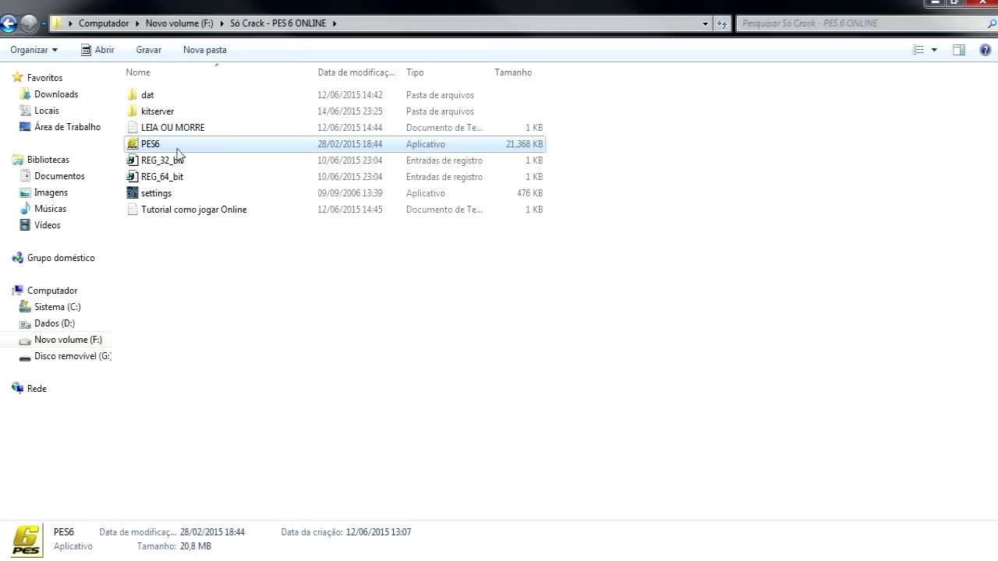
pyautogui.click(197, 162)
pyautogui.click(189, 178)
pyautogui.click(179, 195)
pyautogui.click(242, 263)
pyautogui.click(176, 193)
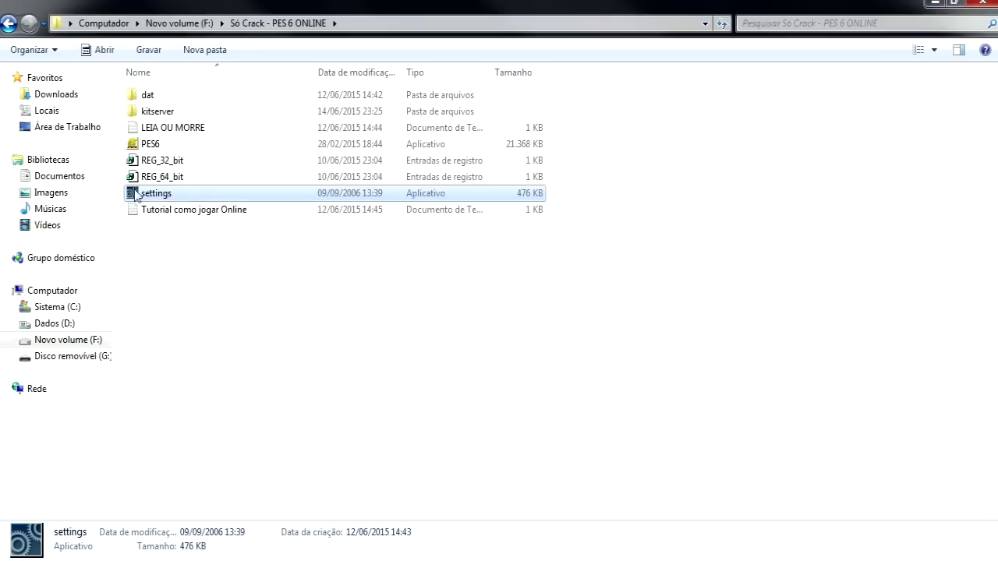
# Select and deselect settings and PES6 repeatedly, leaving nothing selected
pyautogui.moveTo(225, 306); pyautogui.dragTo(258, 90)
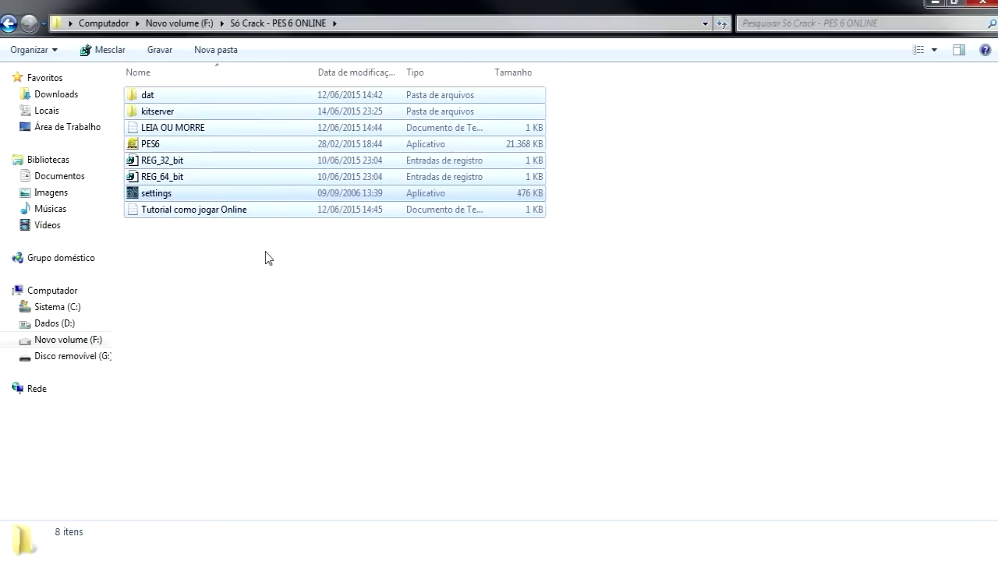
pyautogui.click(265, 258)
pyautogui.click(190, 199)
pyautogui.click(298, 369)
pyautogui.click(189, 192)
pyautogui.click(202, 289)
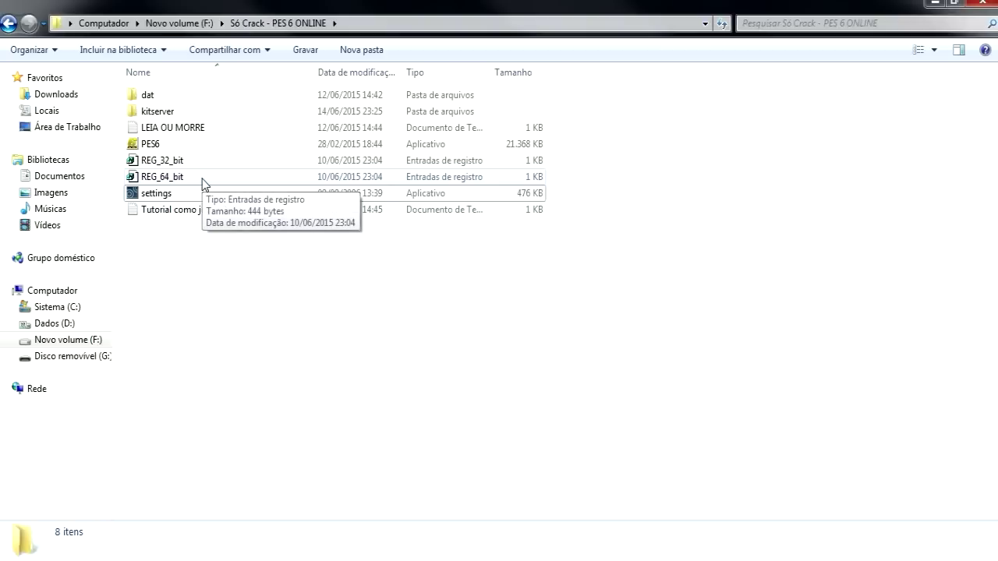
pyautogui.click(160, 146)
pyautogui.click(211, 236)
pyautogui.click(160, 144)
pyautogui.moveTo(348, 269); pyautogui.dragTo(259, 251)
pyautogui.moveTo(258, 251); pyautogui.dragTo(760, 394)
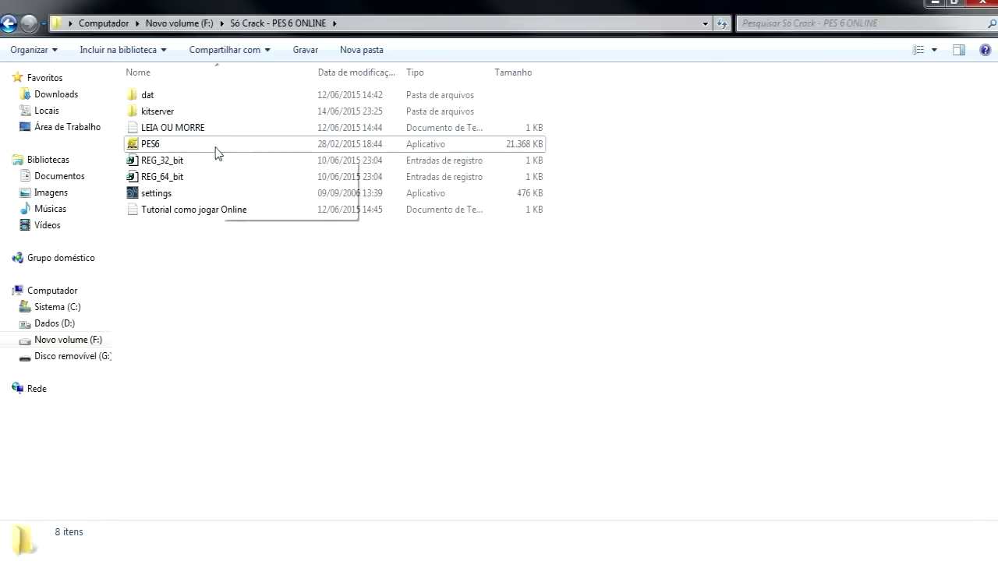
# Merge REG_64_bit into the registry, confirming the warnings and success message
pyautogui.doubleClick(190, 180)
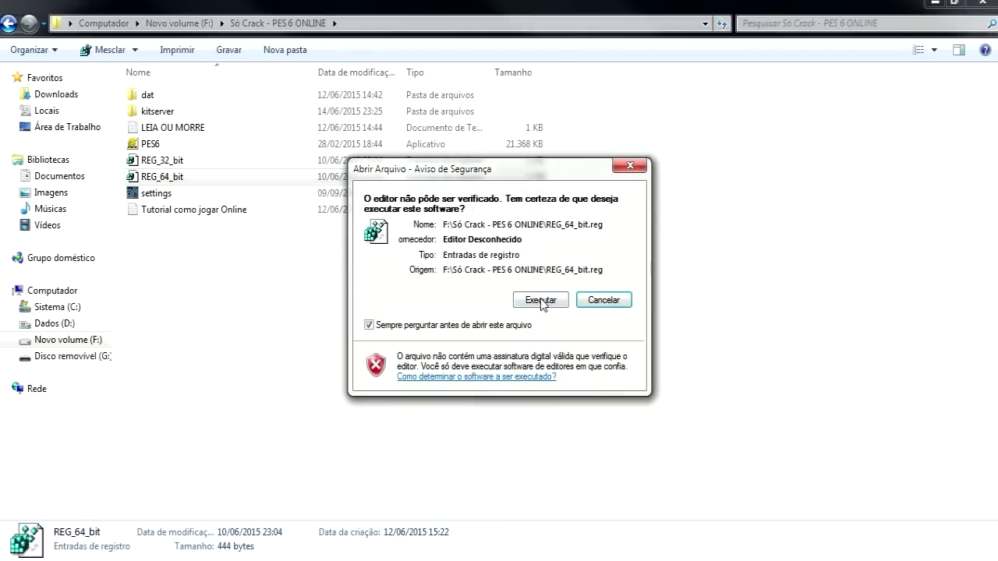
pyautogui.click(541, 300)
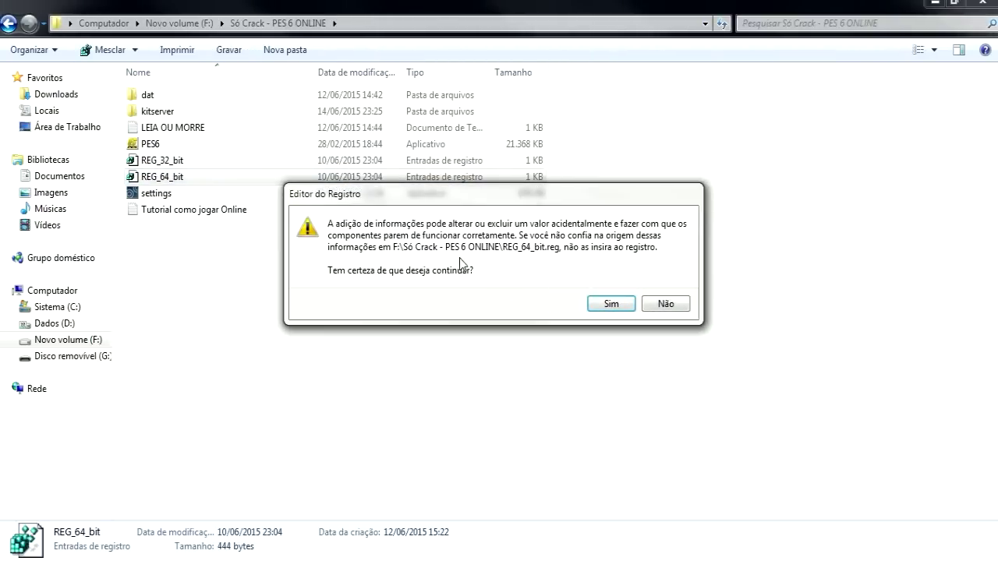
pyautogui.moveTo(452, 187); pyautogui.dragTo(478, 190)
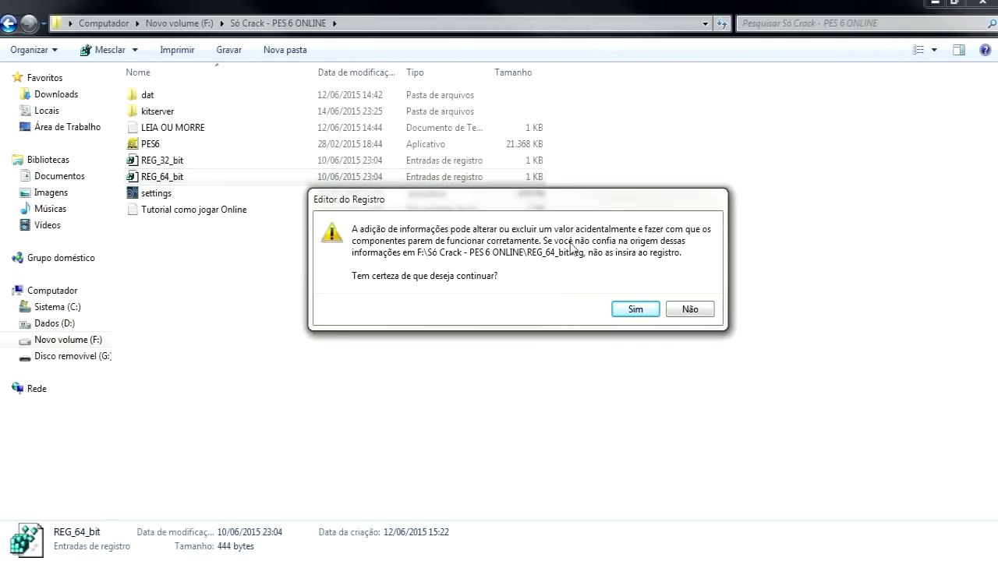
pyautogui.click(620, 308)
pyautogui.click(665, 285)
# Select and clear PES6 and REG_64_bit, then go to the Computador view
pyautogui.moveTo(232, 304); pyautogui.dragTo(187, 144)
pyautogui.click(219, 304)
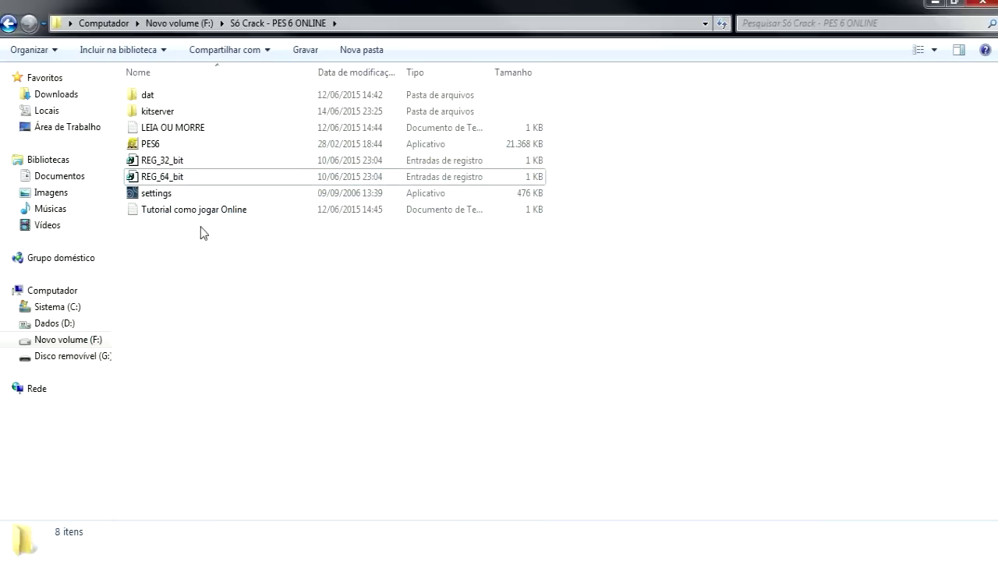
pyautogui.click(169, 145)
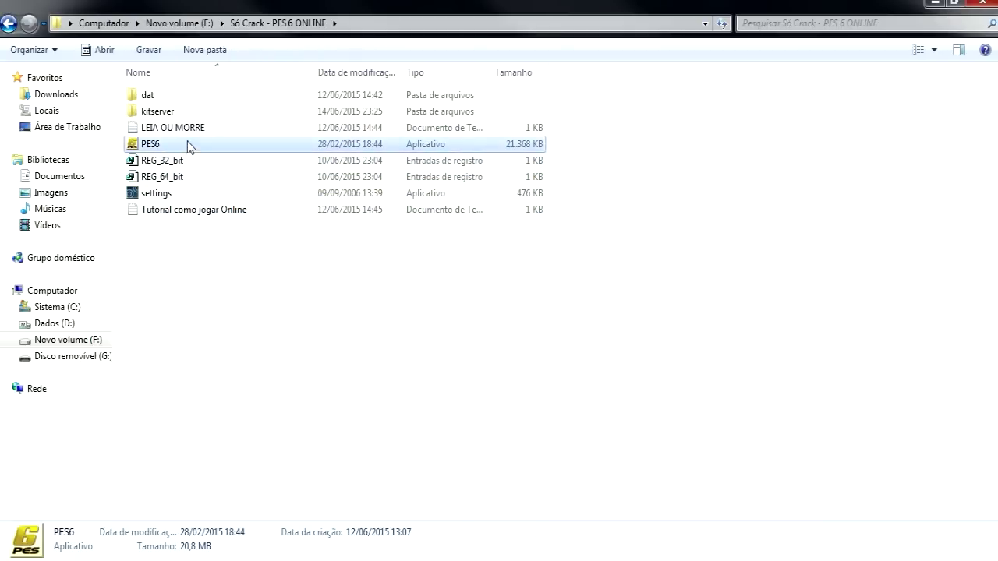
pyautogui.click(528, 317)
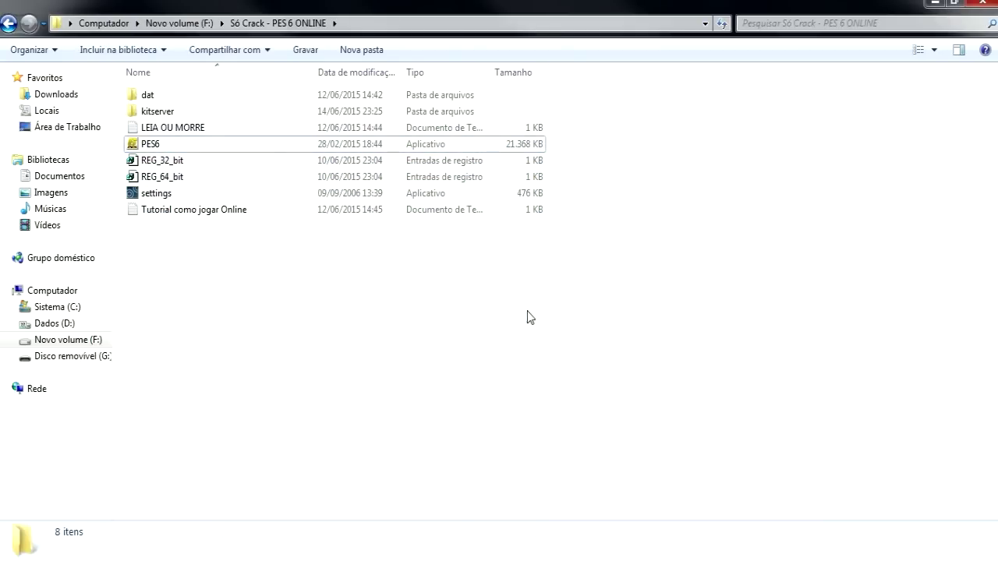
pyautogui.click(187, 178)
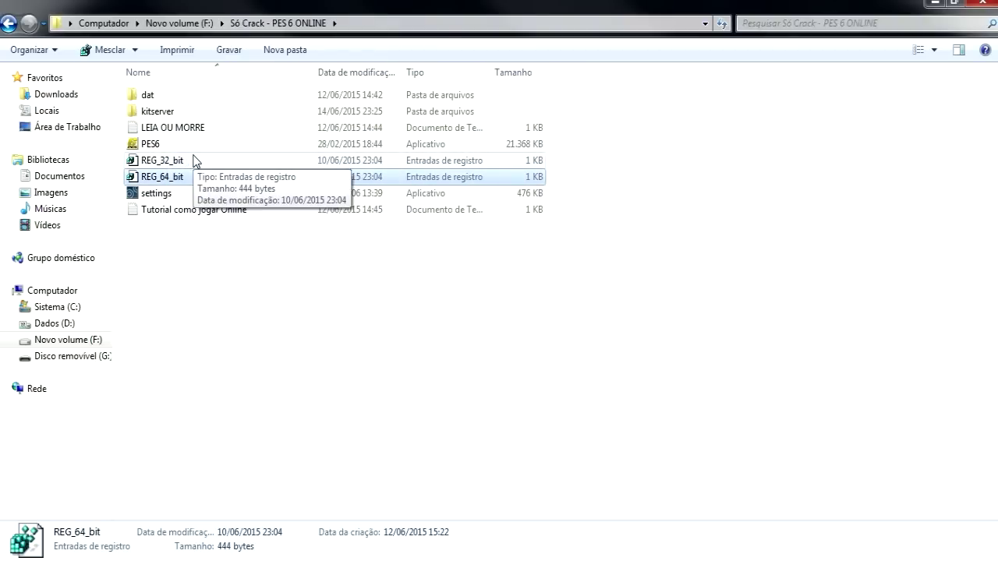
pyautogui.click(212, 308)
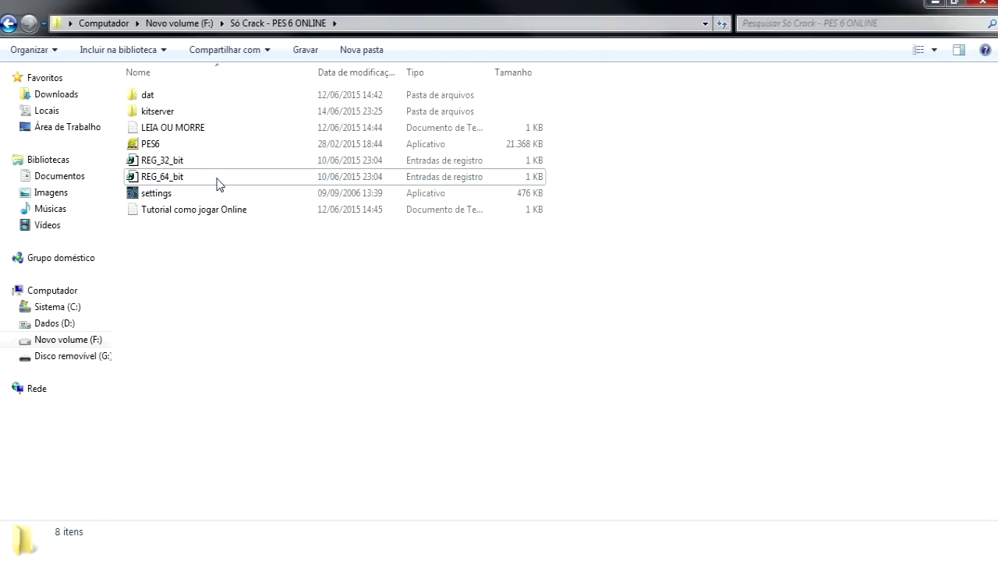
pyautogui.click(86, 291)
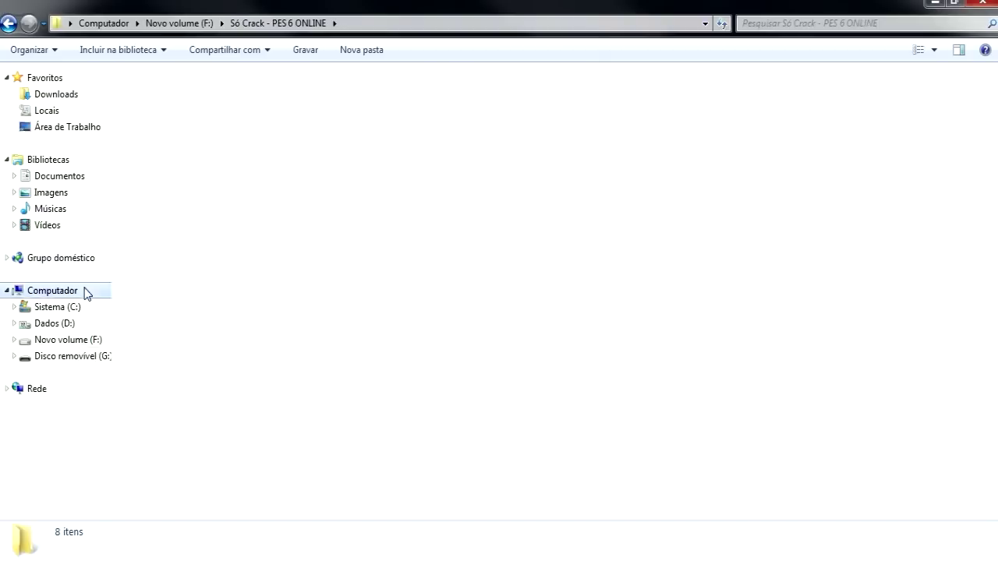
pyautogui.click(303, 277)
pyautogui.rightClick(397, 303)
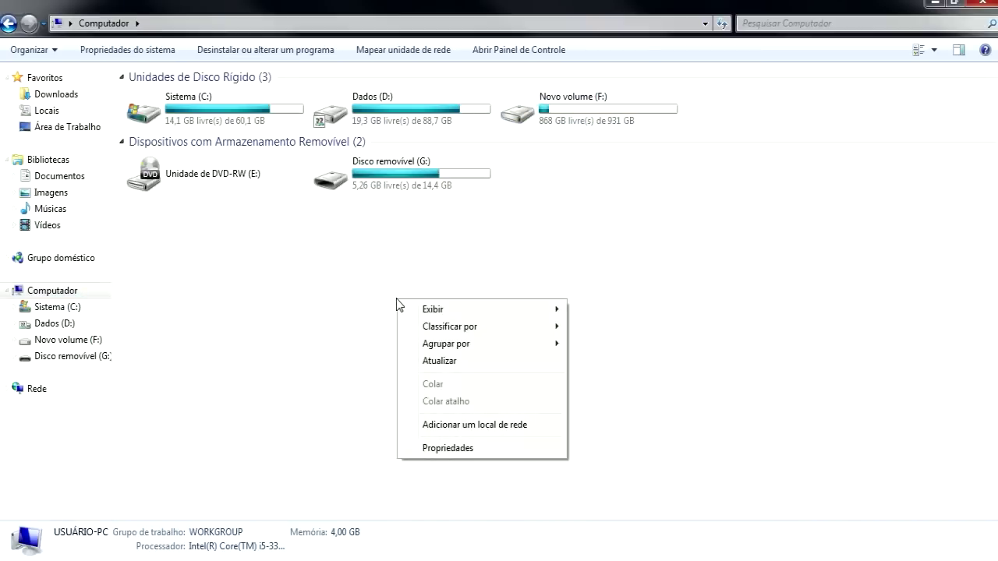
pyautogui.click(448, 448)
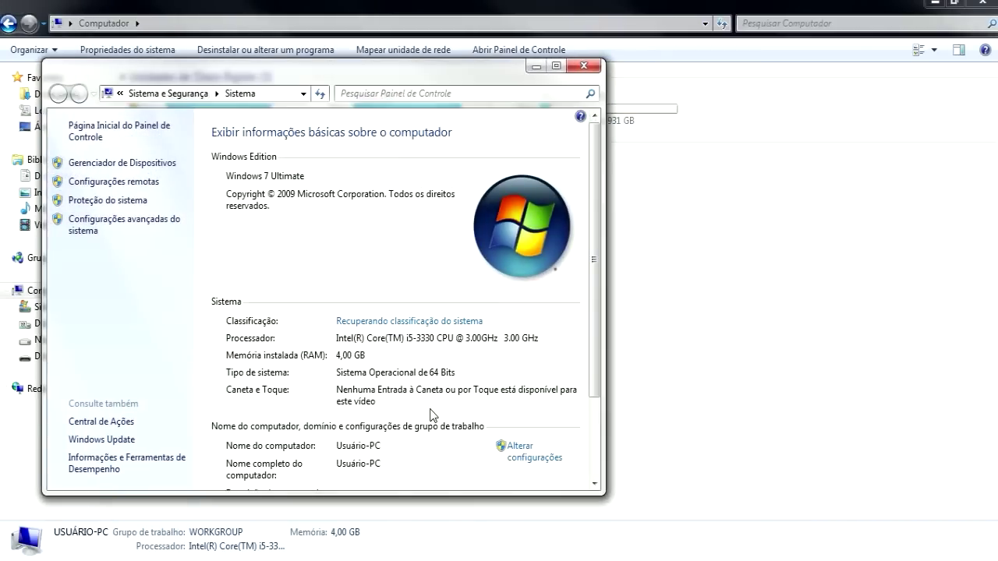
pyautogui.scroll(-3, 594, 298)
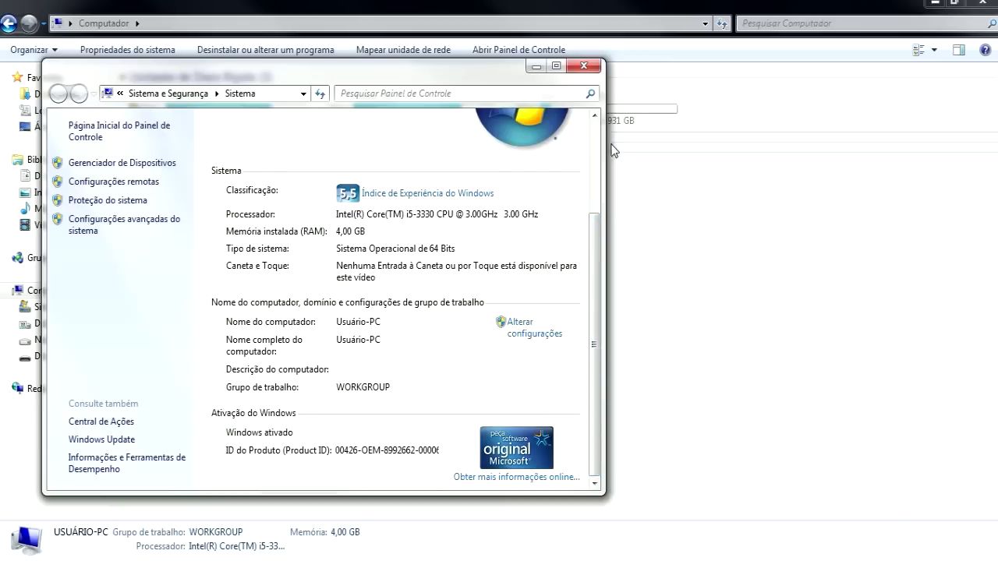
pyautogui.click(590, 70)
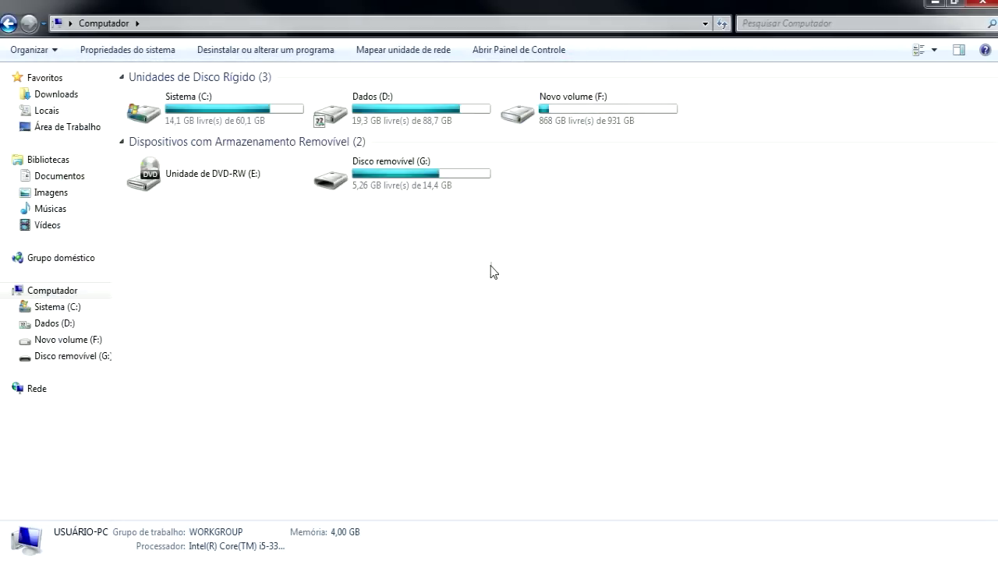
pyautogui.click(12, 26)
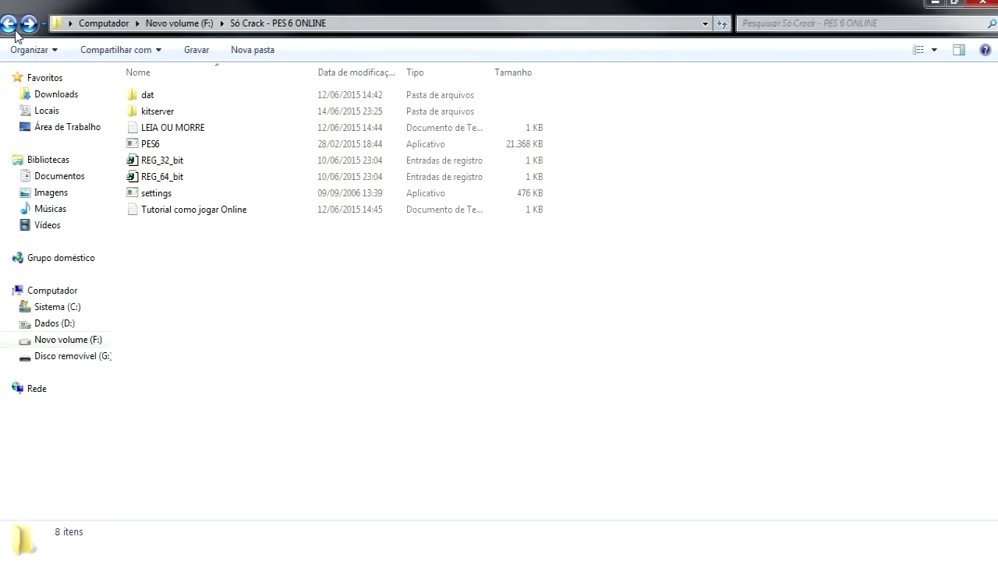
pyautogui.click(200, 176)
pyautogui.click(205, 161)
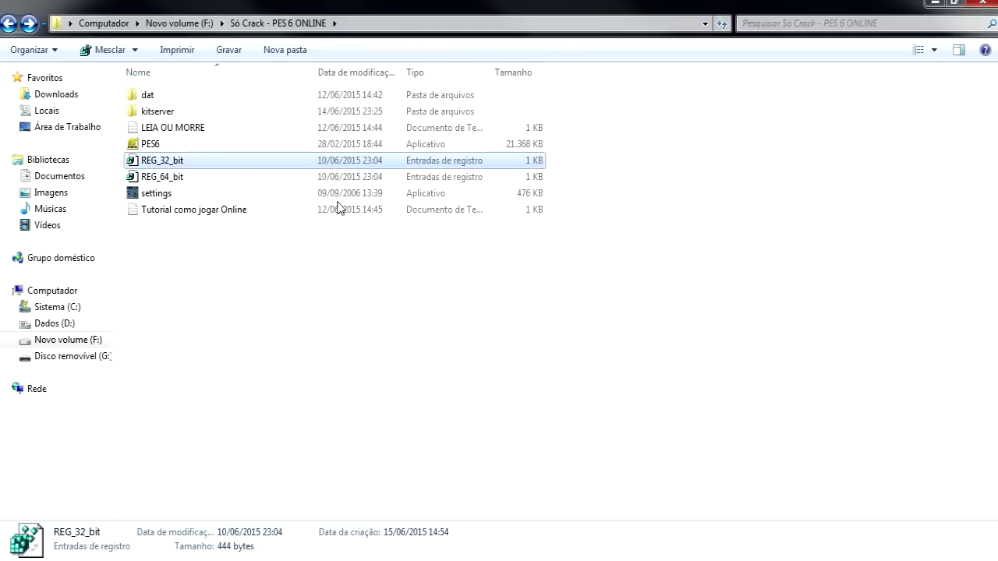
pyautogui.click(283, 293)
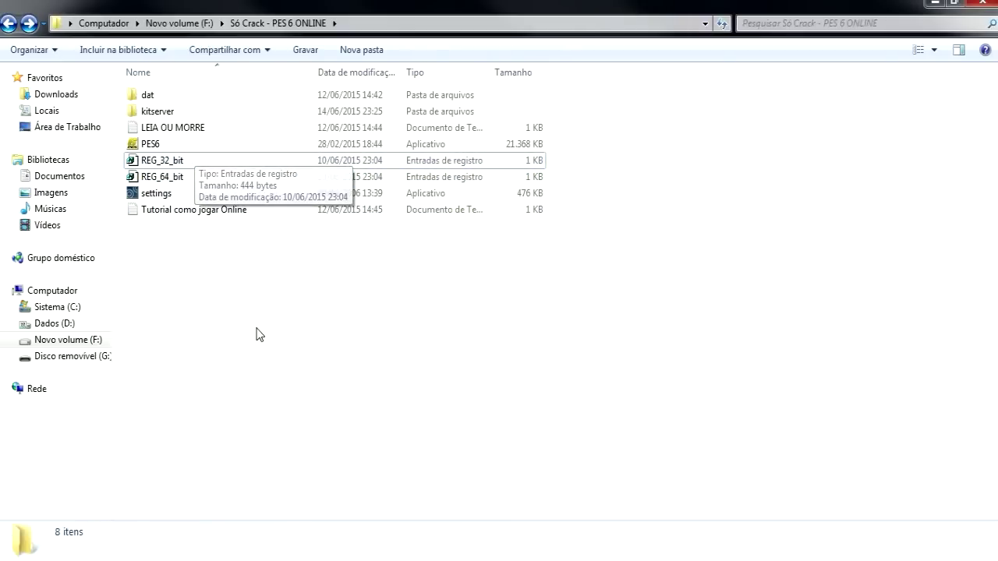
pyautogui.click(209, 162)
pyautogui.moveTo(613, 163); pyautogui.dragTo(156, 182)
pyautogui.click(430, 265)
pyautogui.moveTo(572, 160); pyautogui.dragTo(188, 181)
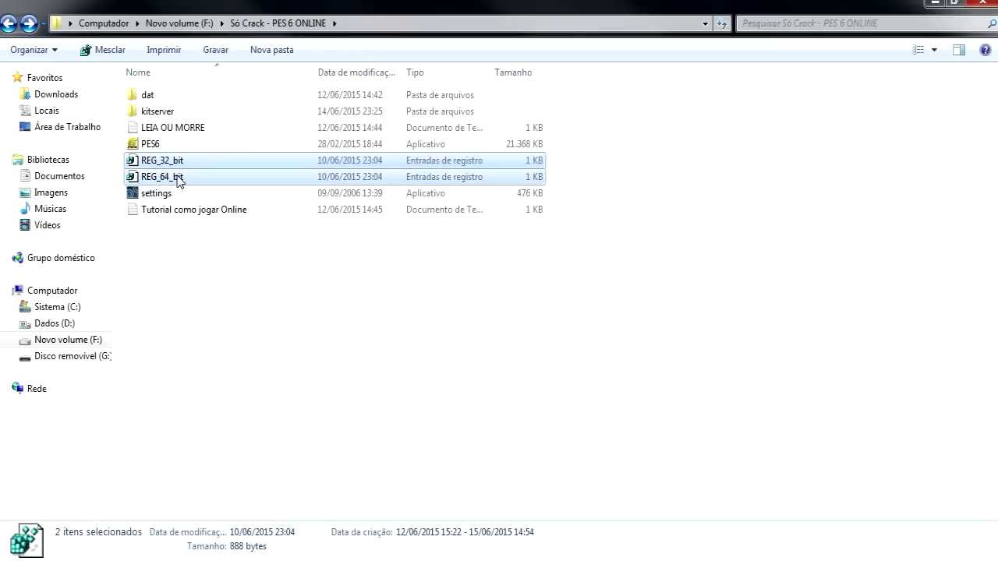
pyautogui.click(168, 178)
pyautogui.moveTo(594, 161); pyautogui.dragTo(472, 174)
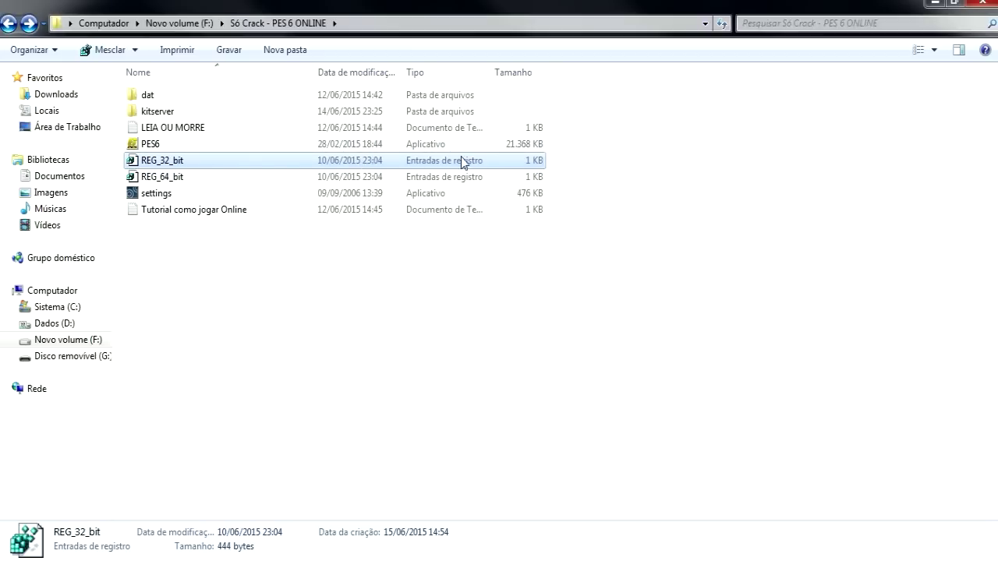
pyautogui.moveTo(556, 165); pyautogui.dragTo(221, 161)
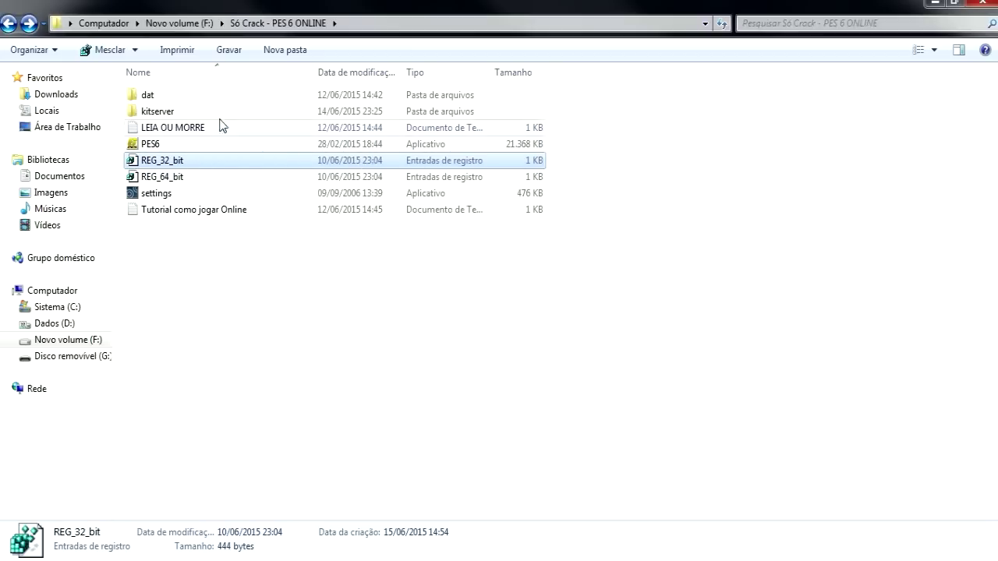
pyautogui.moveTo(228, 389); pyautogui.dragTo(163, 83)
pyautogui.moveTo(259, 274); pyautogui.dragTo(192, 78)
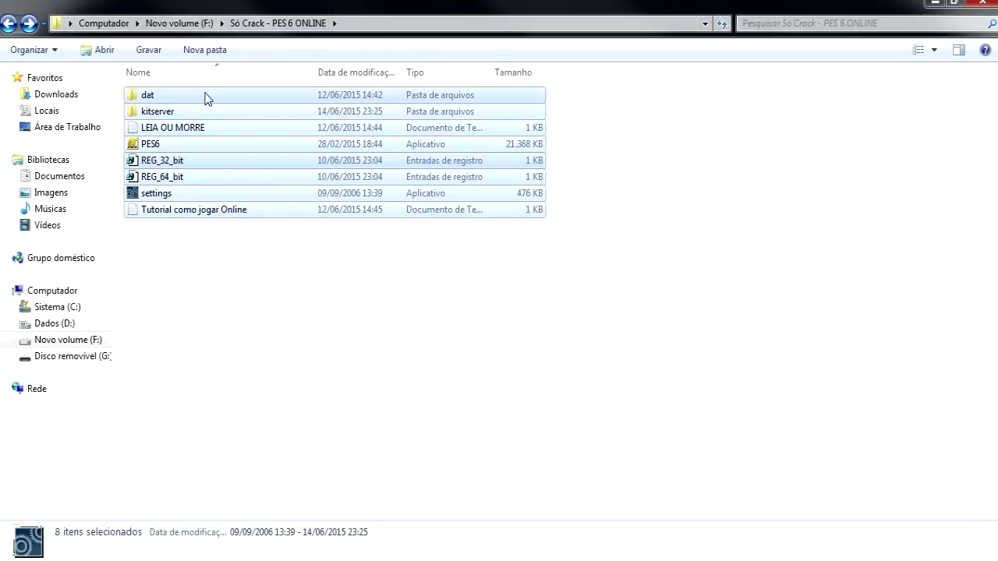
pyautogui.click(468, 444)
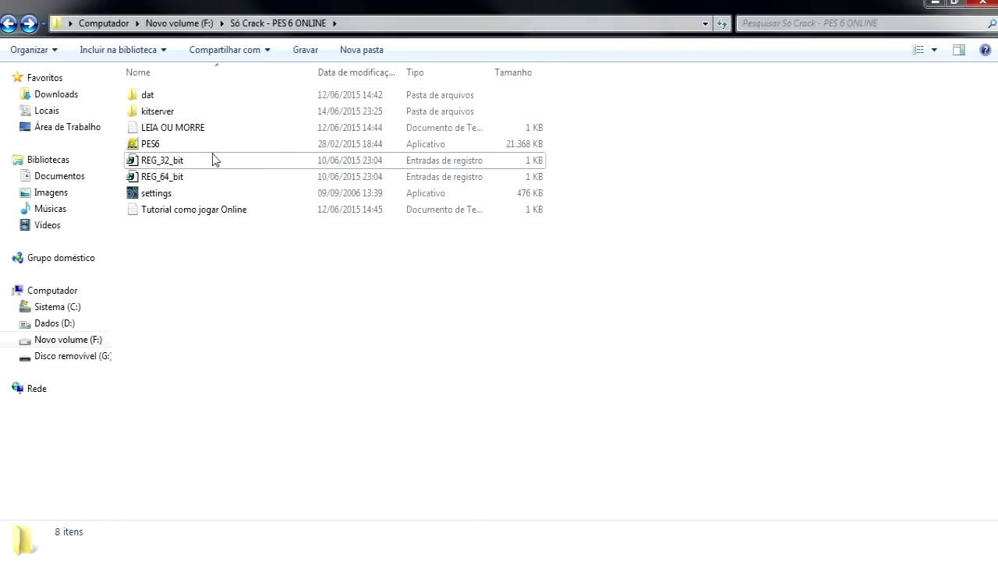
pyautogui.moveTo(206, 142)
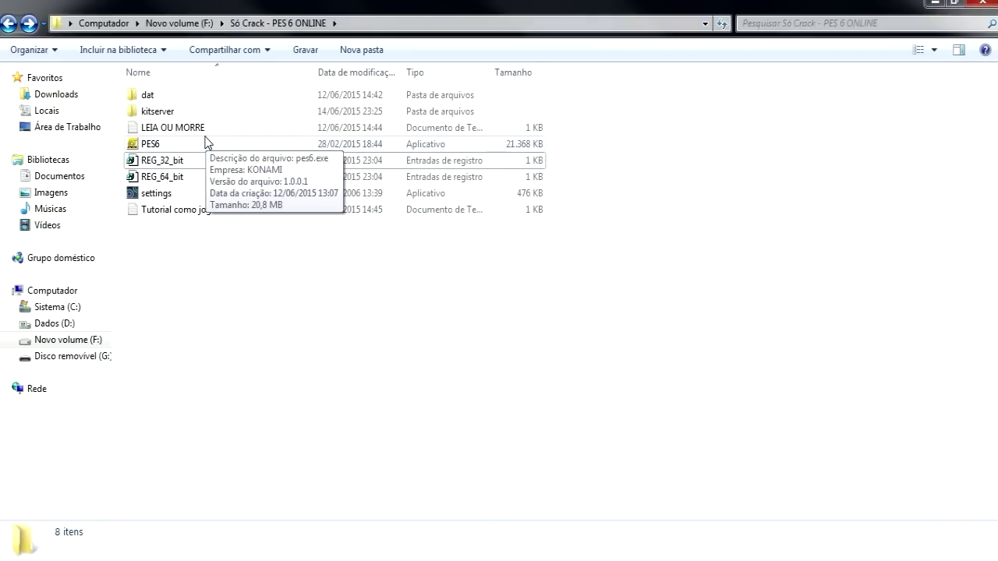
# Launch PES6, pass the Illyria splash screen, and choose ONLINE from the main menu
pyautogui.doubleClick(206, 141)
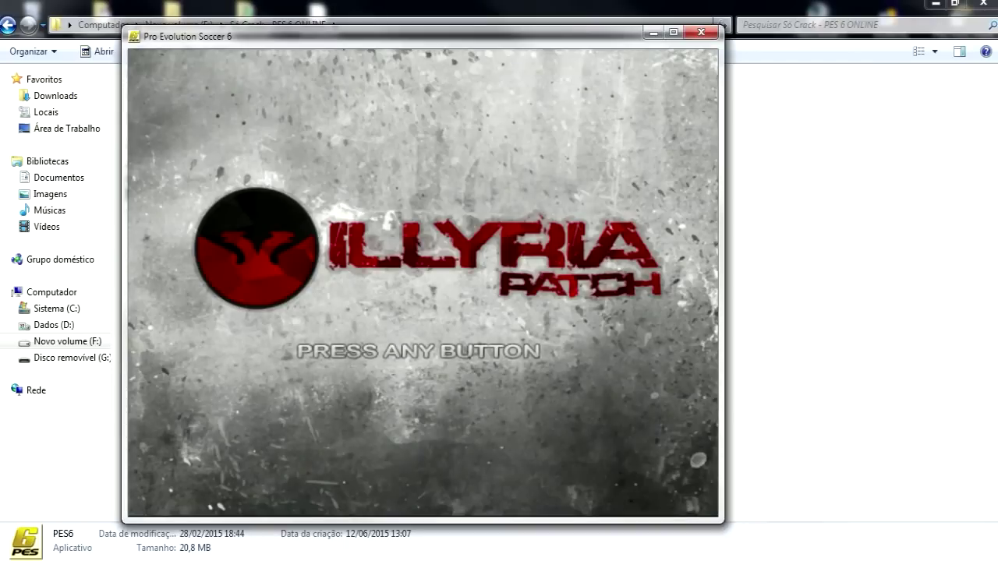
pyautogui.press('Return')
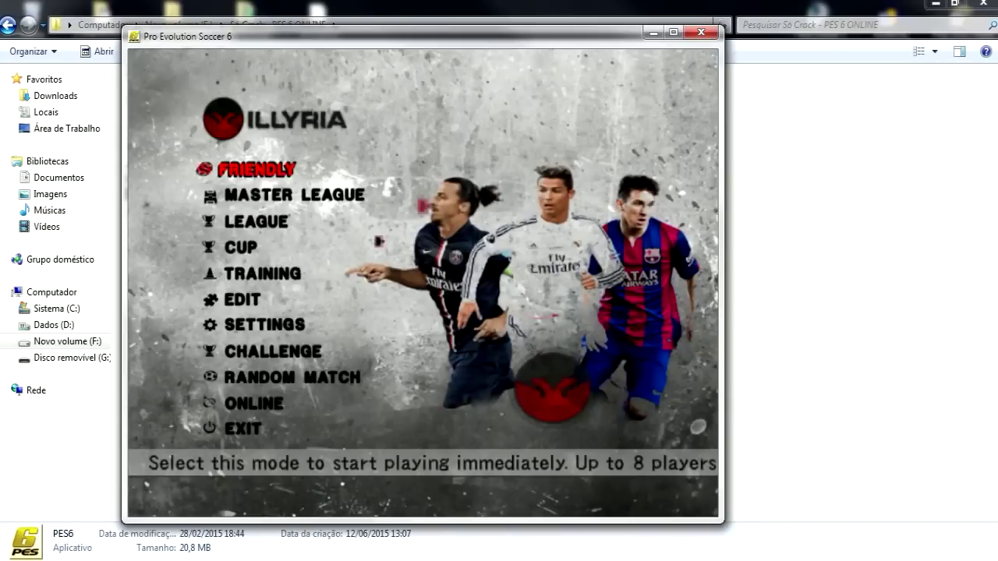
pyautogui.press('Down')
pyautogui.press('Down')
pyautogui.press('Down')
pyautogui.press('Down')
pyautogui.press('Down')
pyautogui.press('Down')
pyautogui.press('Down')
pyautogui.press('Down')
pyautogui.press('Down')
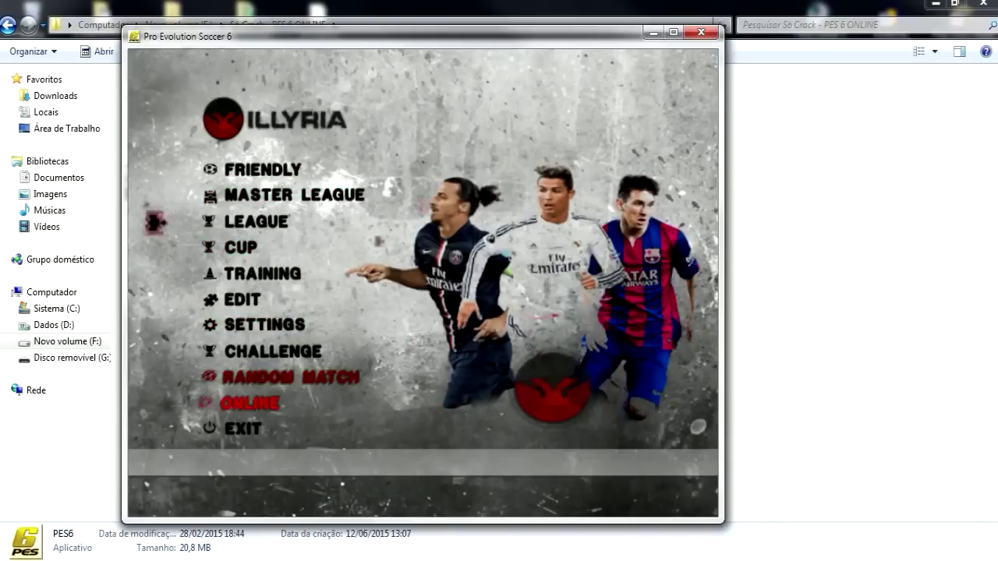
pyautogui.press('Return')
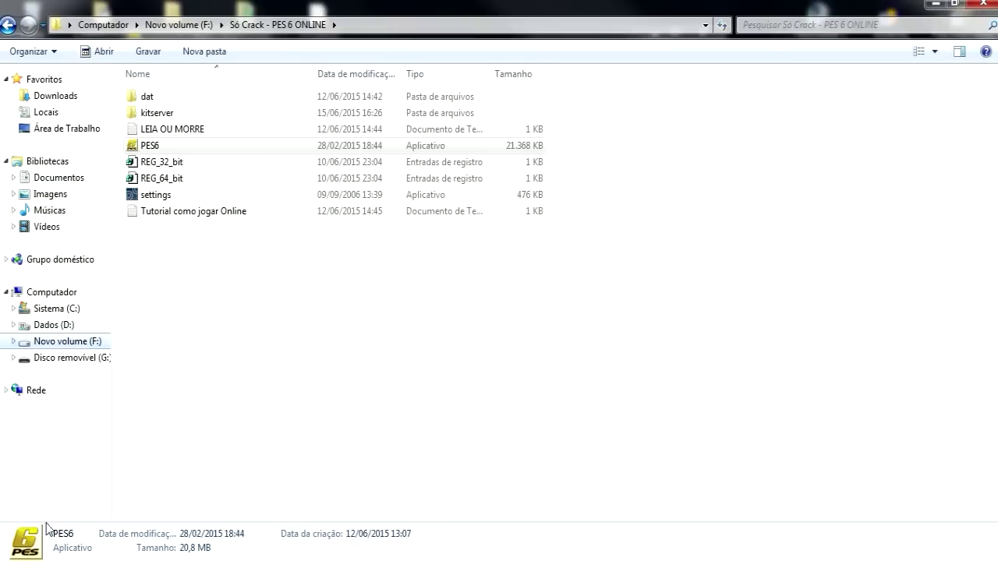
# Search 'fire', open Windows Firewall, review the pes6.exe allowed-program entries, then close it
pyautogui.click(32, 553)
pyautogui.write('firewall')
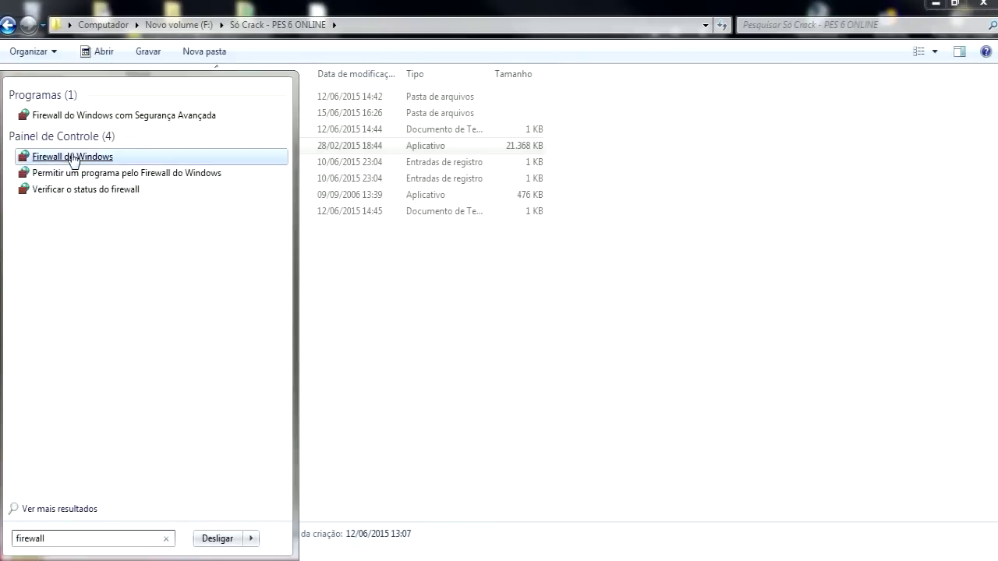
pyautogui.click(78, 158)
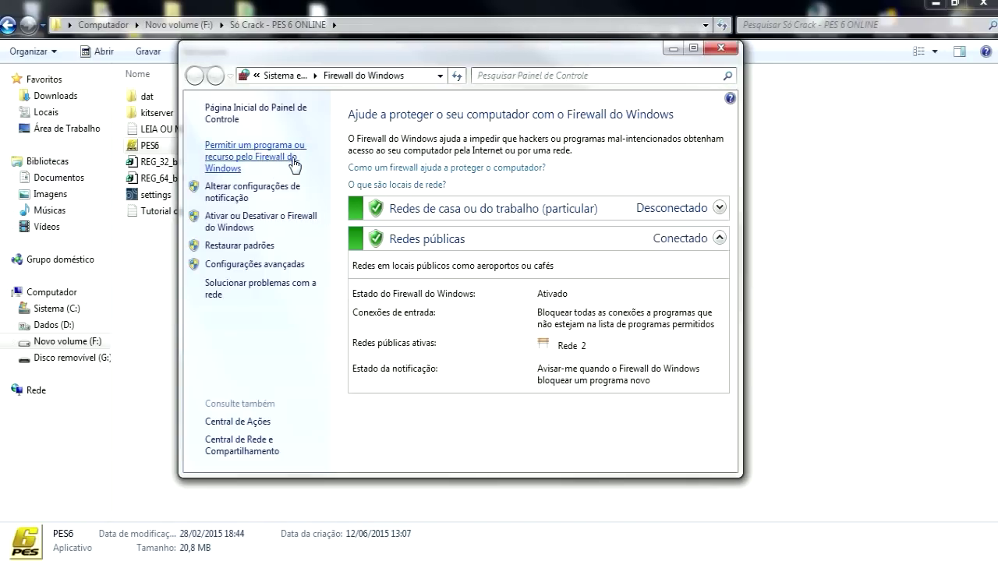
pyautogui.click(279, 161)
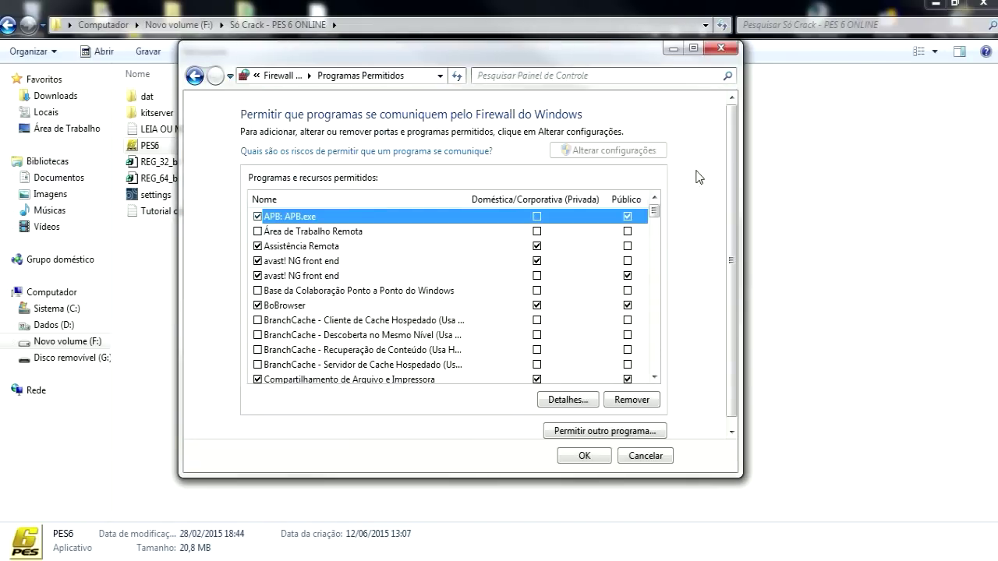
pyautogui.moveTo(655, 214); pyautogui.dragTo(617, 274)
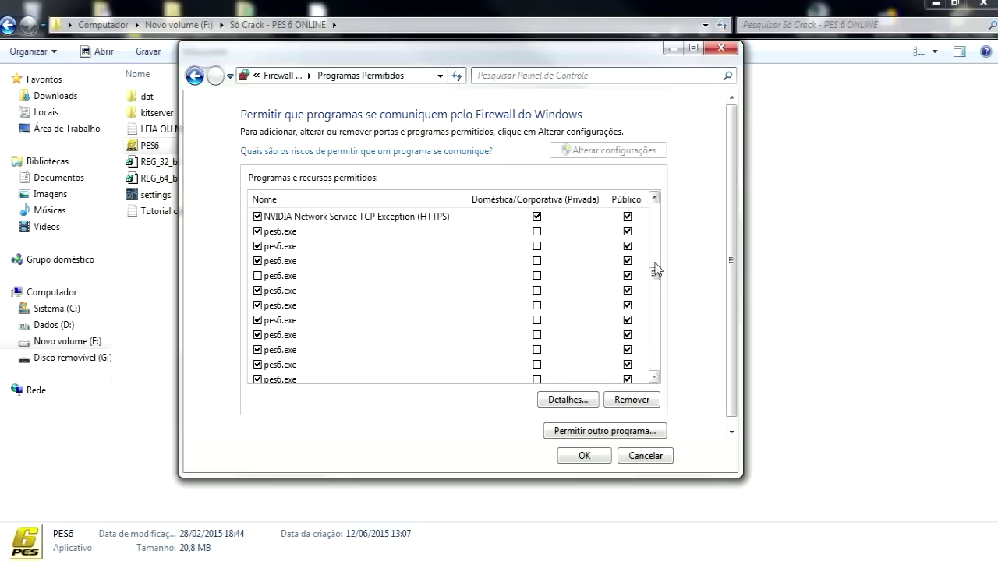
pyautogui.moveTo(654, 274)
pyautogui.mouseDown()
pyautogui.moveTo(657, 284)
pyautogui.moveTo(655, 263)
pyautogui.mouseUp()
pyautogui.click(584, 457)
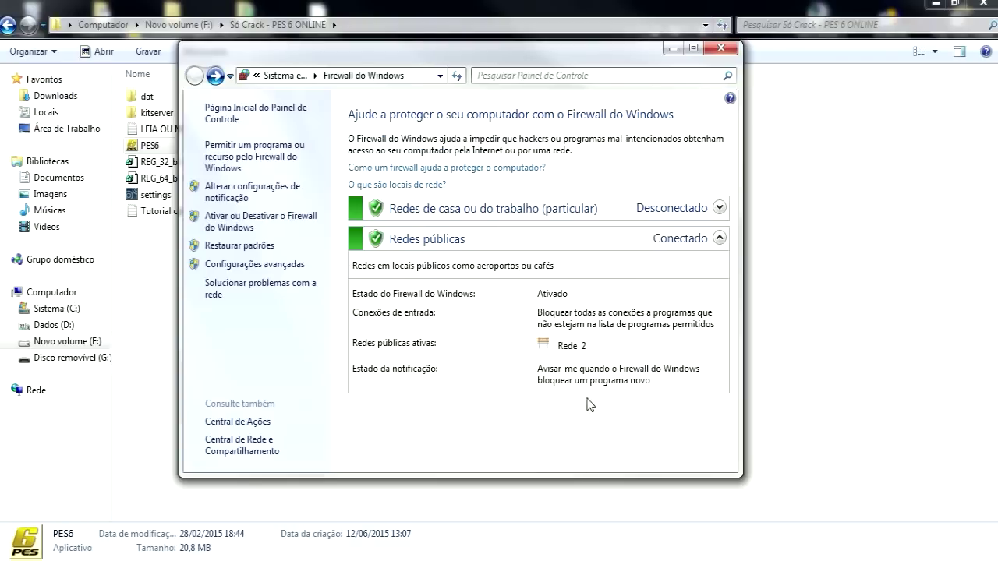
pyautogui.click(721, 47)
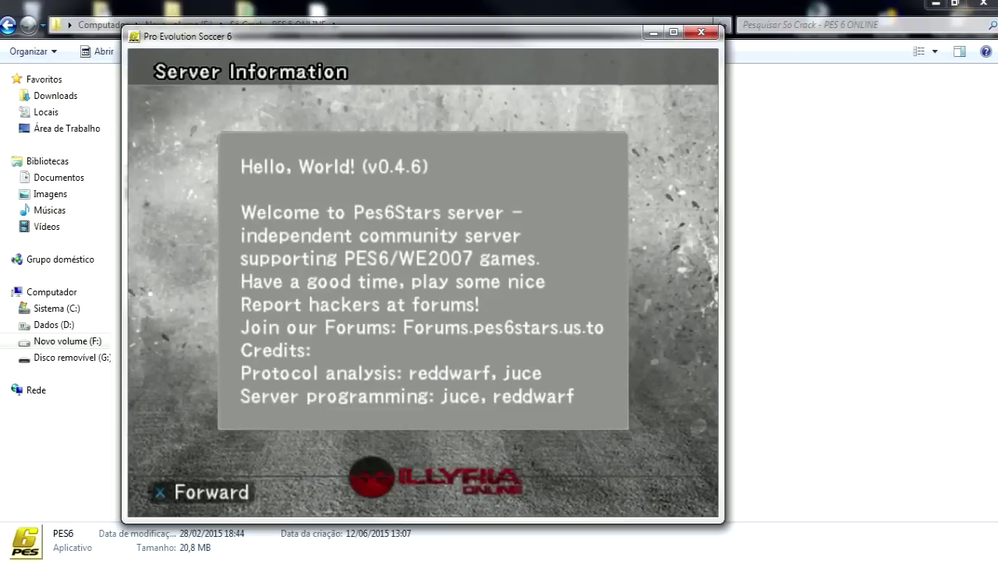
# Continue from the Pes6Stars Server Information screen to the Login screen
pyautogui.press('Return')
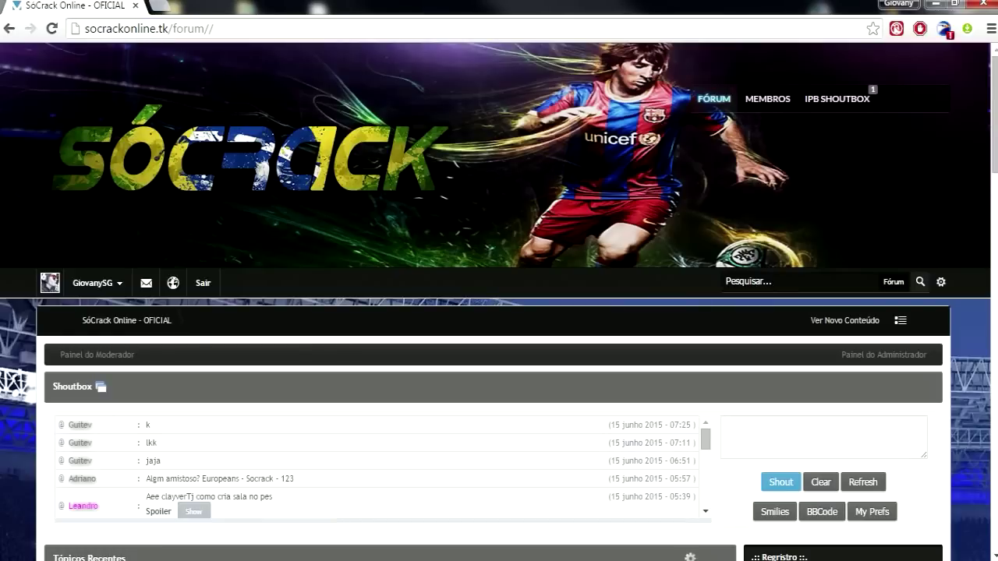
# Scroll the forum page to bring the Pes6Stars Registration Form into view
pyautogui.scroll(-3, 499, 304)
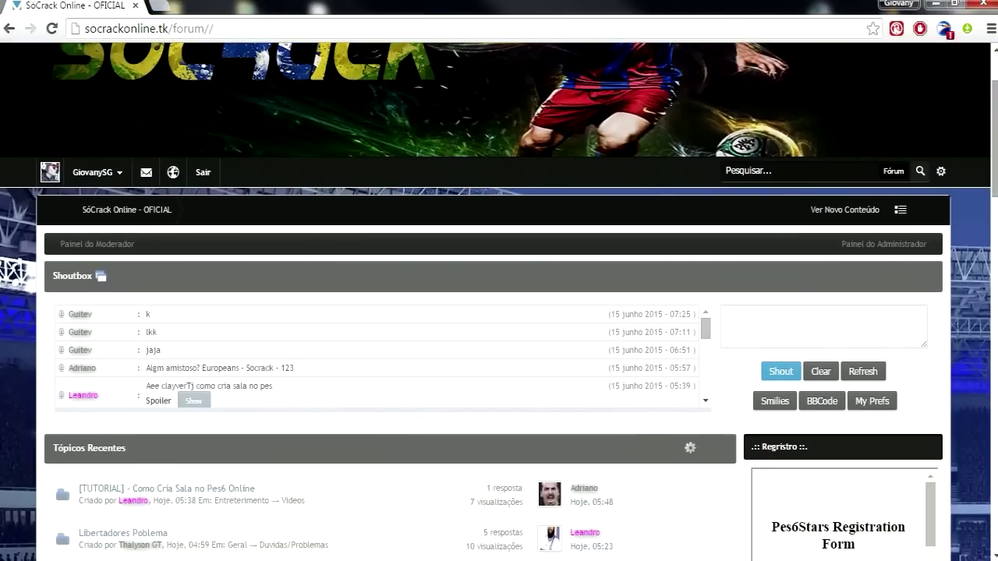
pyautogui.scroll(2, 984, 234)
pyautogui.scroll(-5, 985, 234)
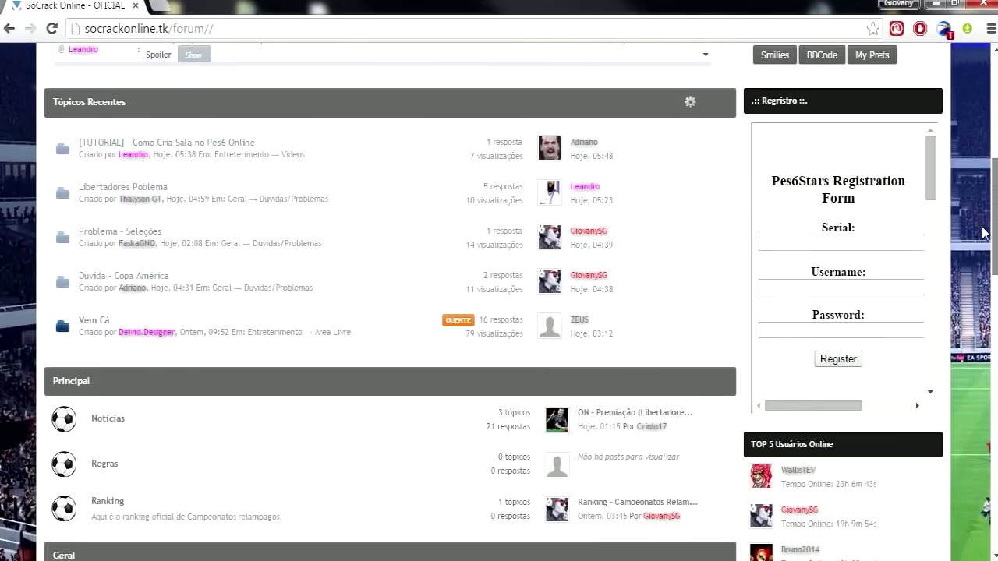
pyautogui.moveTo(932, 144); pyautogui.dragTo(939, 224)
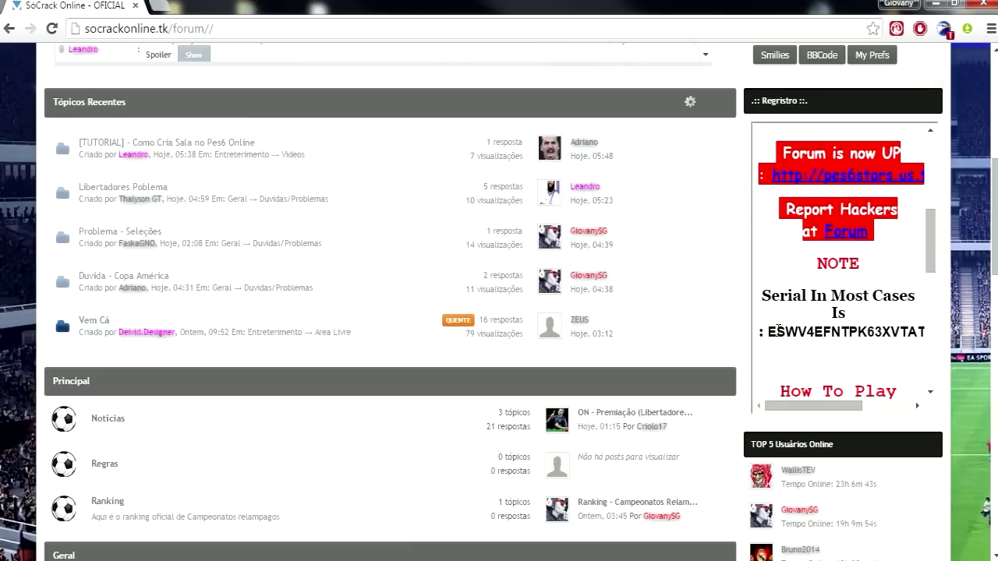
pyautogui.moveTo(765, 332); pyautogui.dragTo(901, 332)
pyautogui.hotkey('ctrl', 'c')
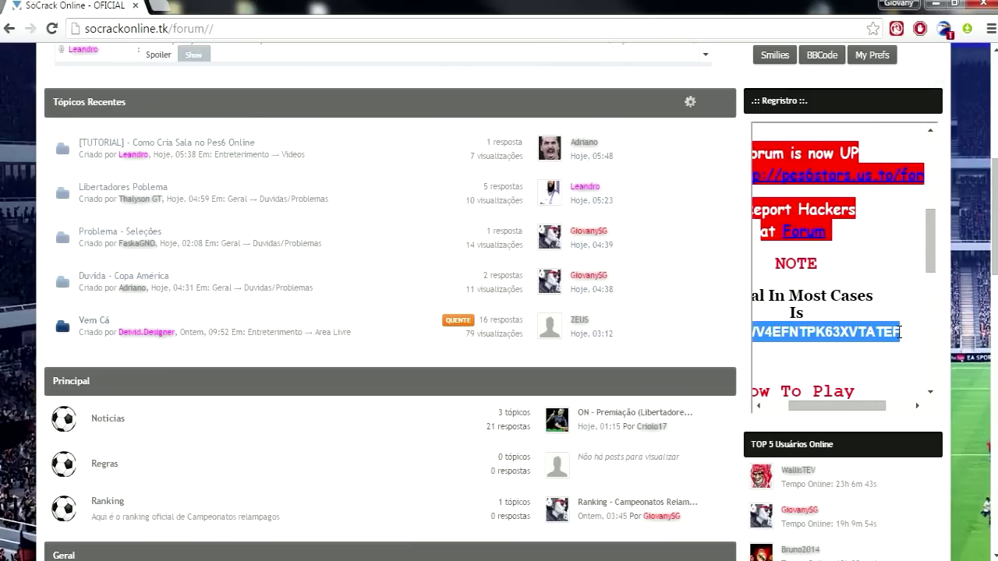
pyautogui.moveTo(931, 250); pyautogui.dragTo(929, 168)
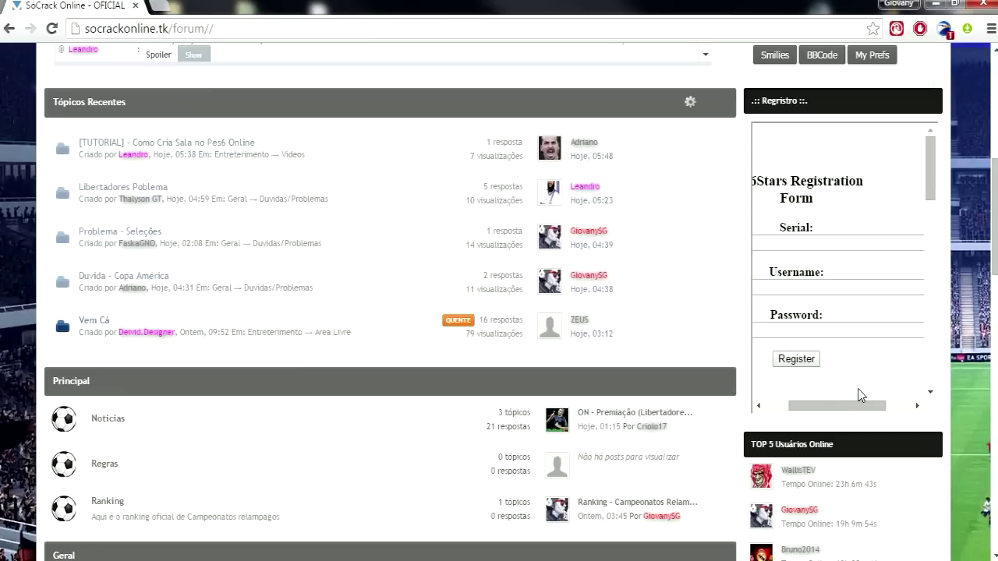
pyautogui.moveTo(843, 409); pyautogui.dragTo(820, 409)
# Paste the serial, enter username 'teste' with a password, and submit the registration
pyautogui.click(828, 243)
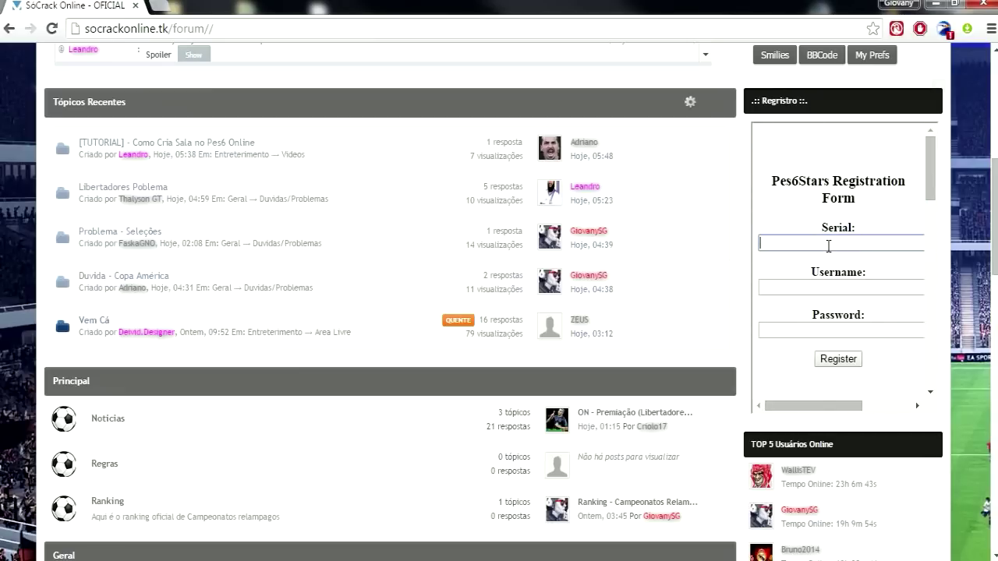
pyautogui.hotkey('ctrl', 'v')
pyautogui.click(815, 286)
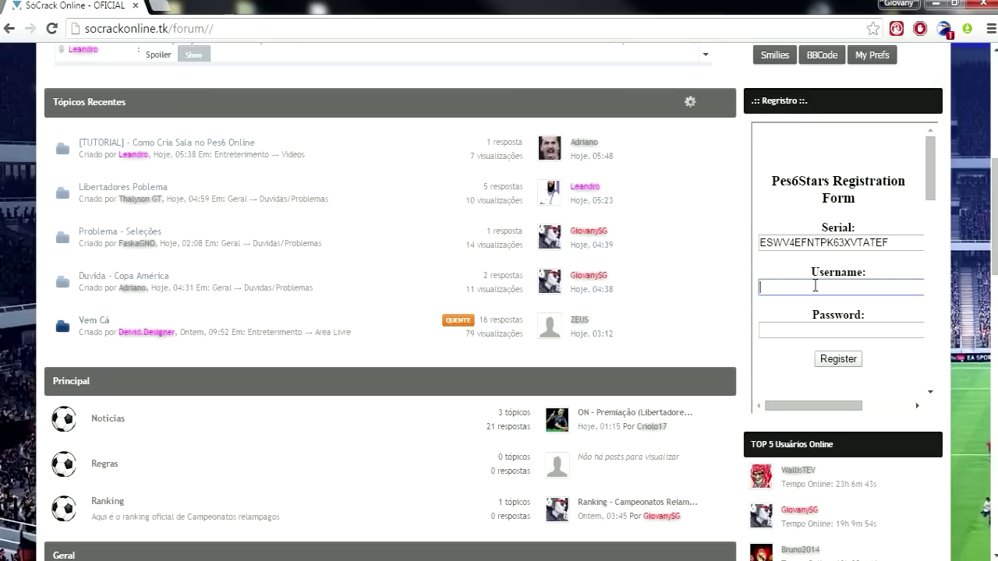
pyautogui.write('teste')
pyautogui.press('Tab')
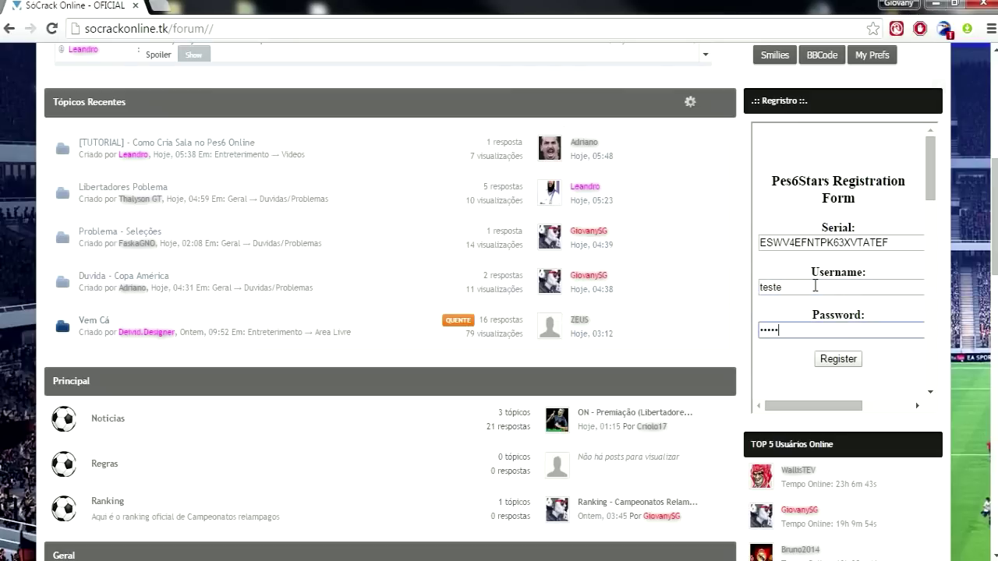
pyautogui.click(814, 286)
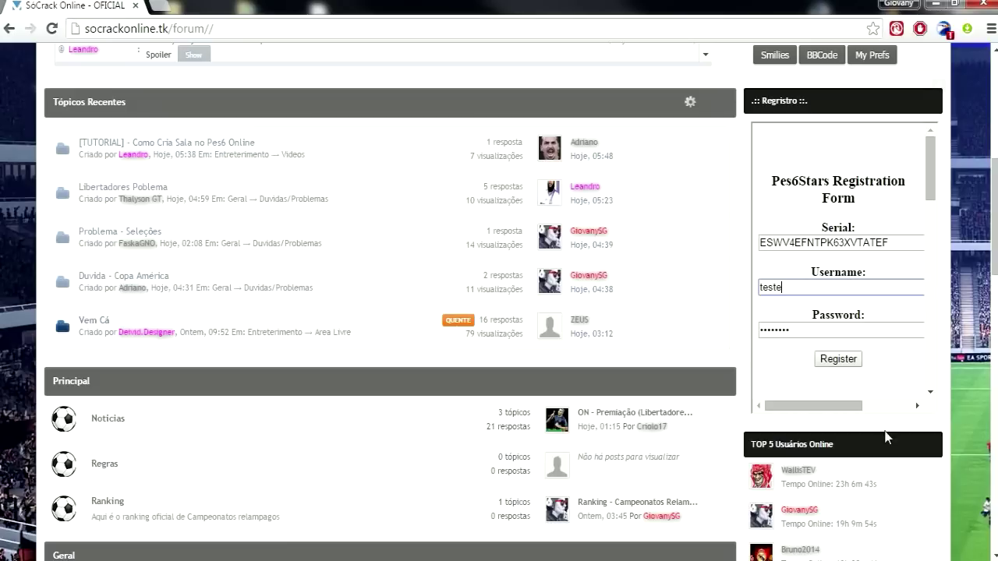
pyautogui.click(839, 359)
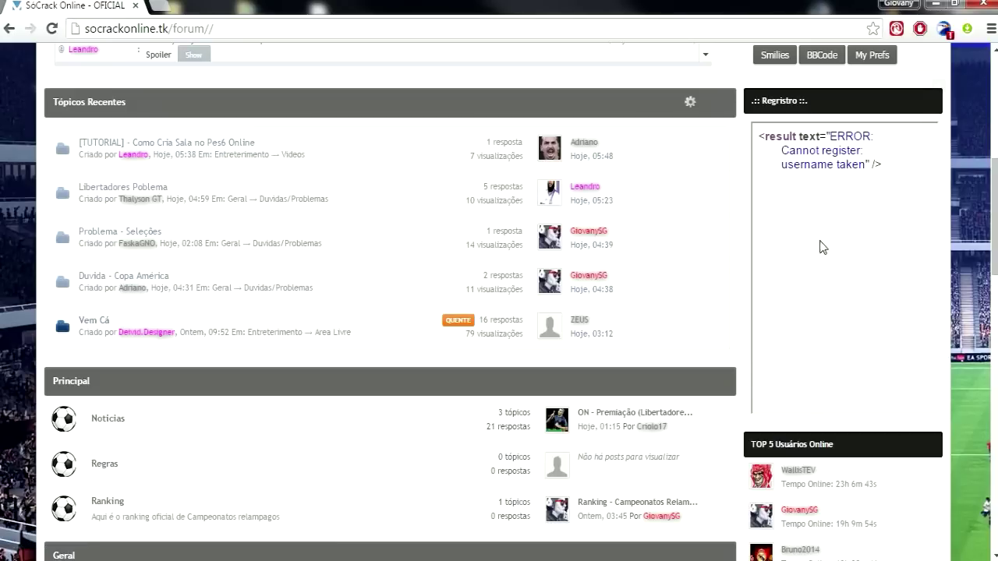
pyautogui.moveTo(813, 164); pyautogui.dragTo(857, 165)
pyautogui.scroll(5, 822, 190)
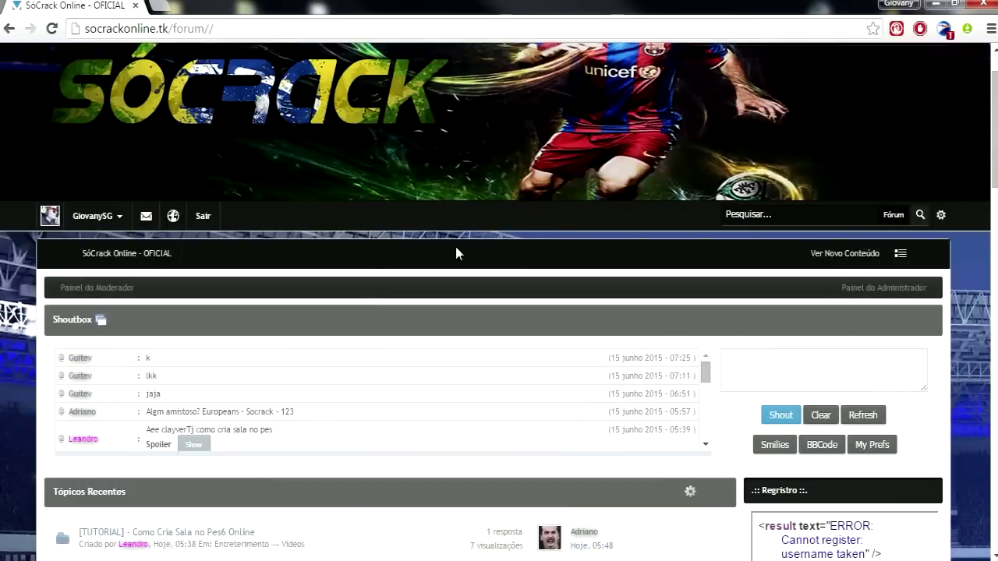
pyautogui.click(124, 251)
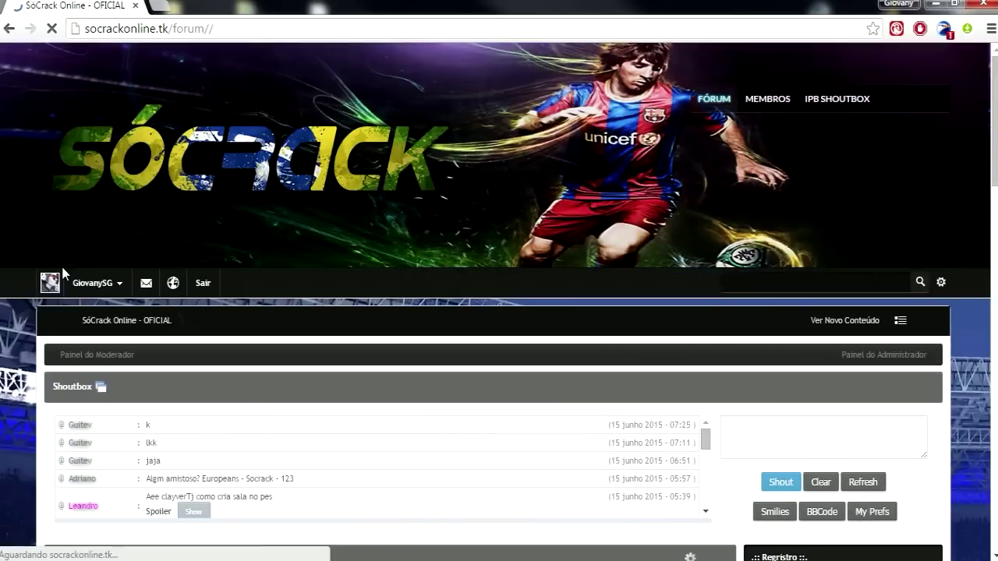
pyautogui.scroll(-4, 63, 273)
pyautogui.click(828, 319)
pyautogui.write('te')
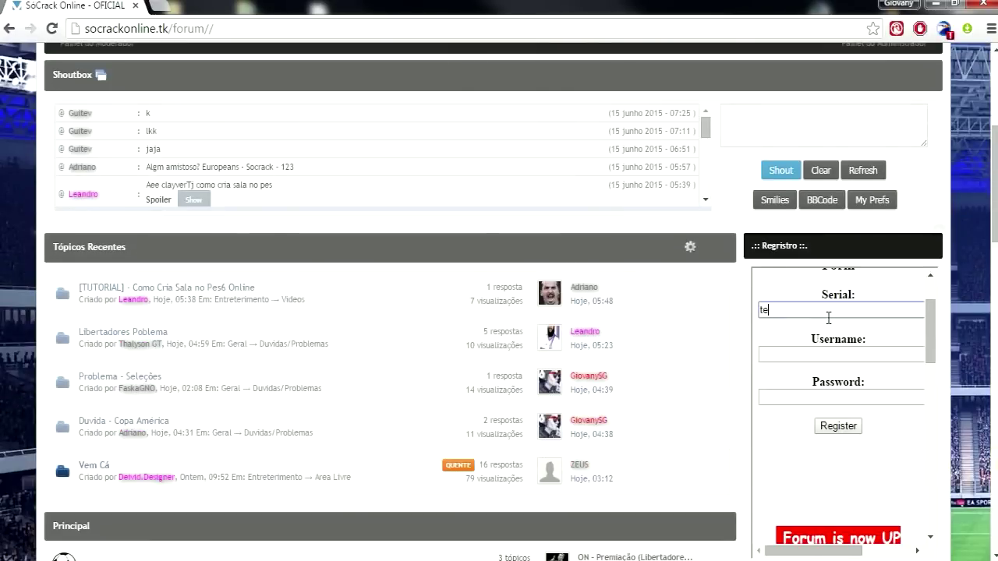
pyautogui.write('ste123123')
pyautogui.click(822, 351)
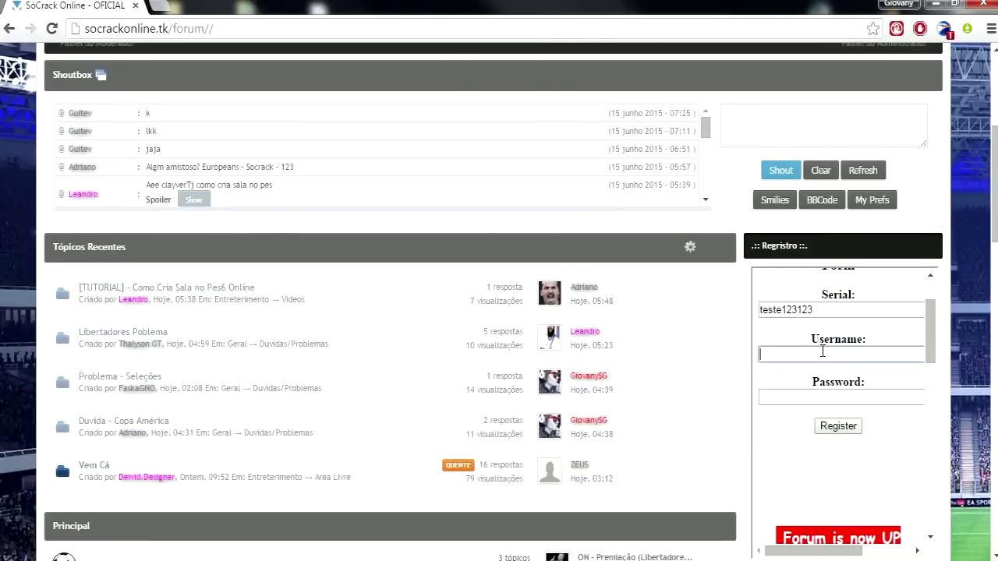
pyautogui.write('teste123')
# Paste the real serial, change the username to 'teste12312', and submit the registration
pyautogui.doubleClick(819, 312)
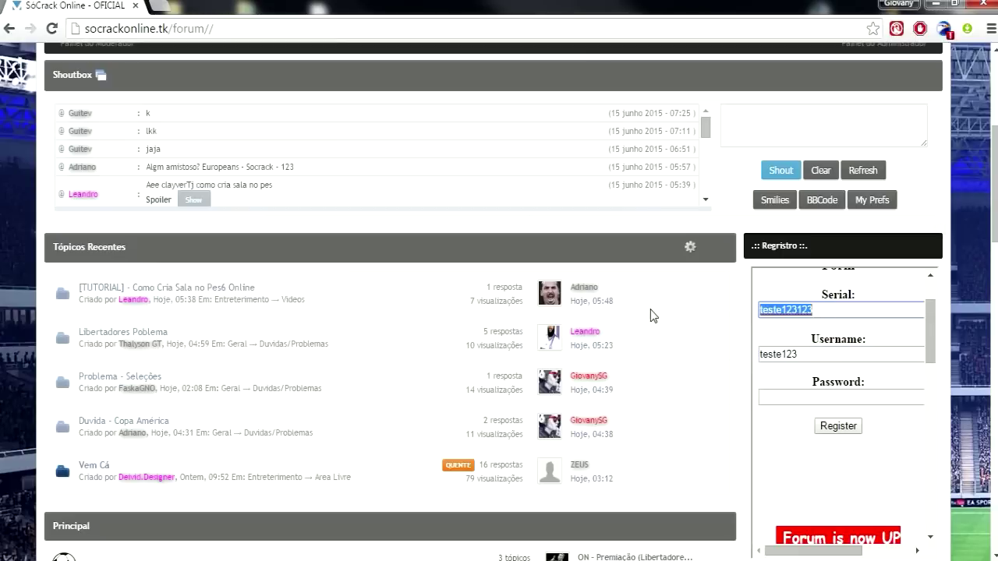
pyautogui.hotkey('ctrl', 'v')
pyautogui.doubleClick(789, 355)
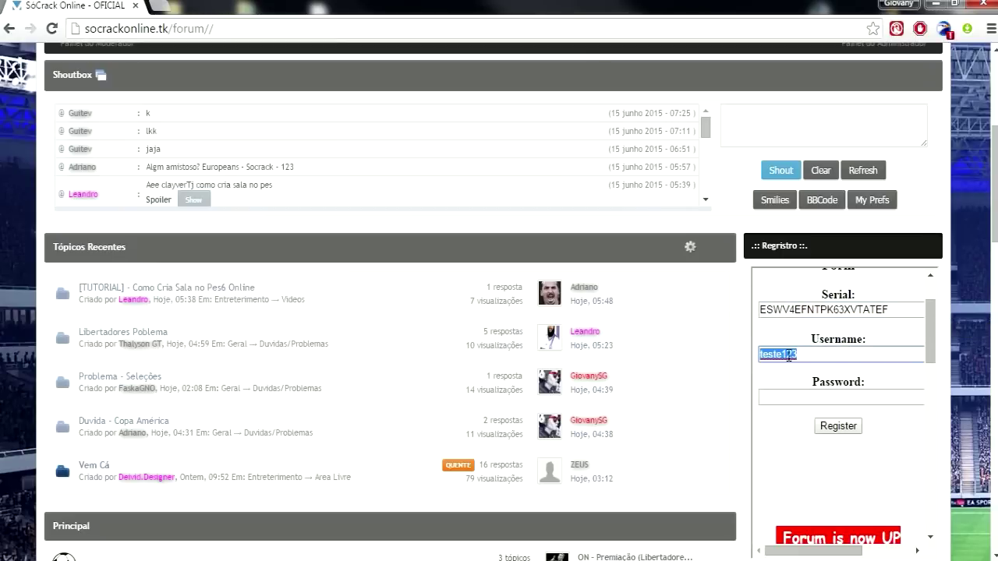
pyautogui.click(806, 357)
pyautogui.write('123')
pyautogui.click(804, 396)
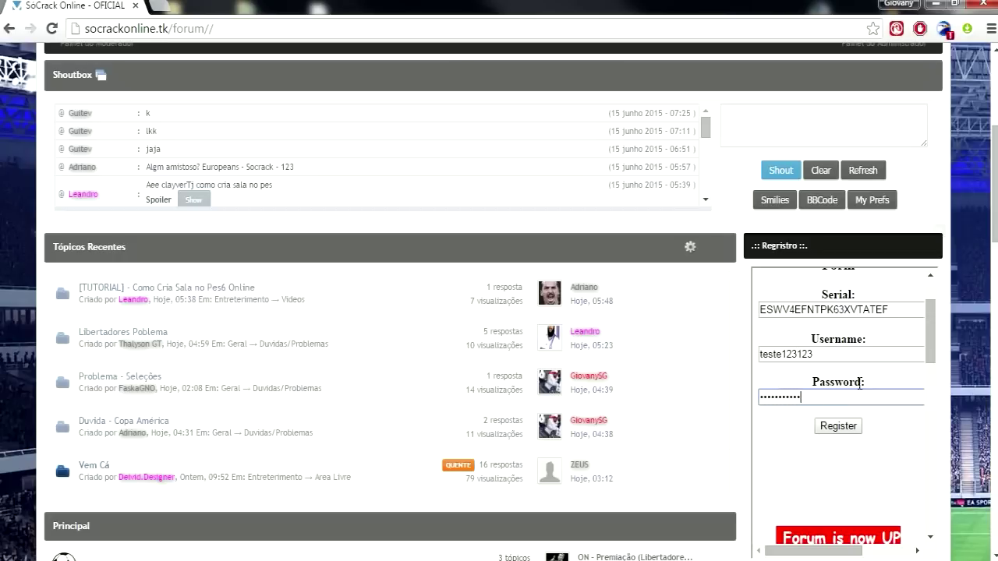
pyautogui.click(837, 428)
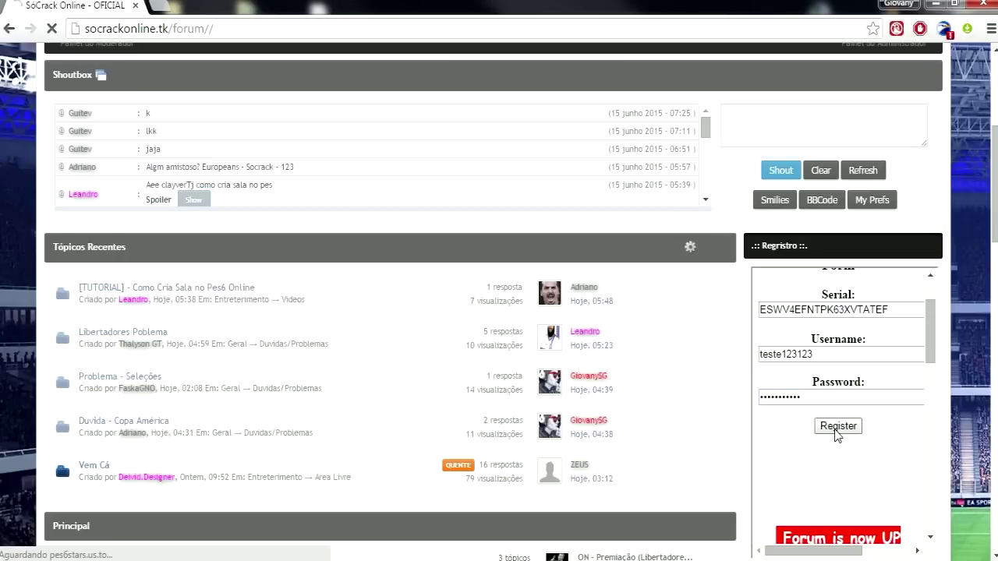
# Highlight the 'SUCCESS: Registration complete' message to check the result
pyautogui.moveTo(805, 294); pyautogui.dragTo(862, 280)
pyautogui.click(872, 280)
pyautogui.moveTo(790, 297); pyautogui.dragTo(879, 309)
pyautogui.click(866, 296)
pyautogui.moveTo(829, 281); pyautogui.dragTo(766, 281)
pyautogui.click(883, 293)
pyautogui.click(804, 310)
pyautogui.click(889, 296)
pyautogui.click(828, 311)
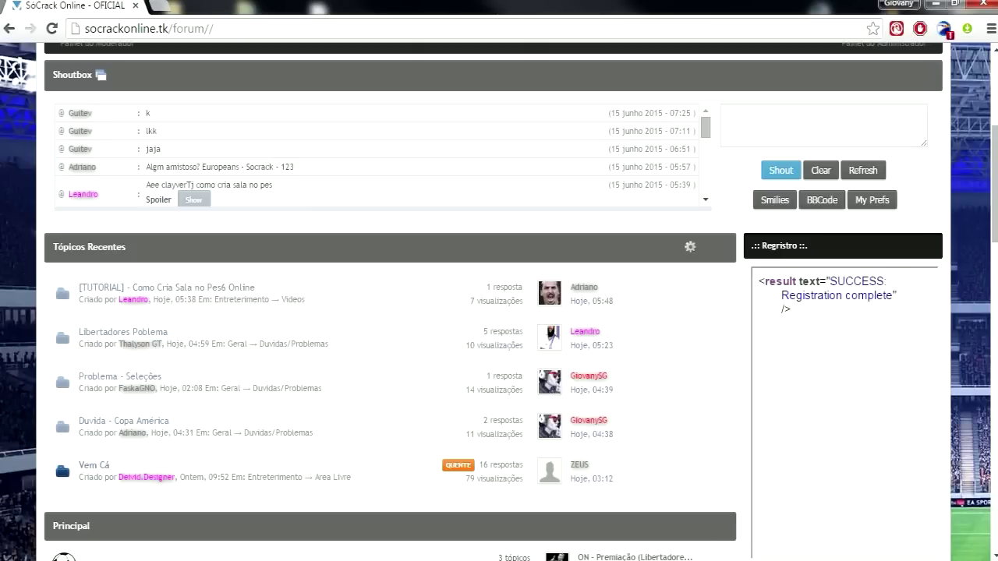
# On the PES6 Login screen, check the registration code boxes and move to the password field
pyautogui.press('Up')
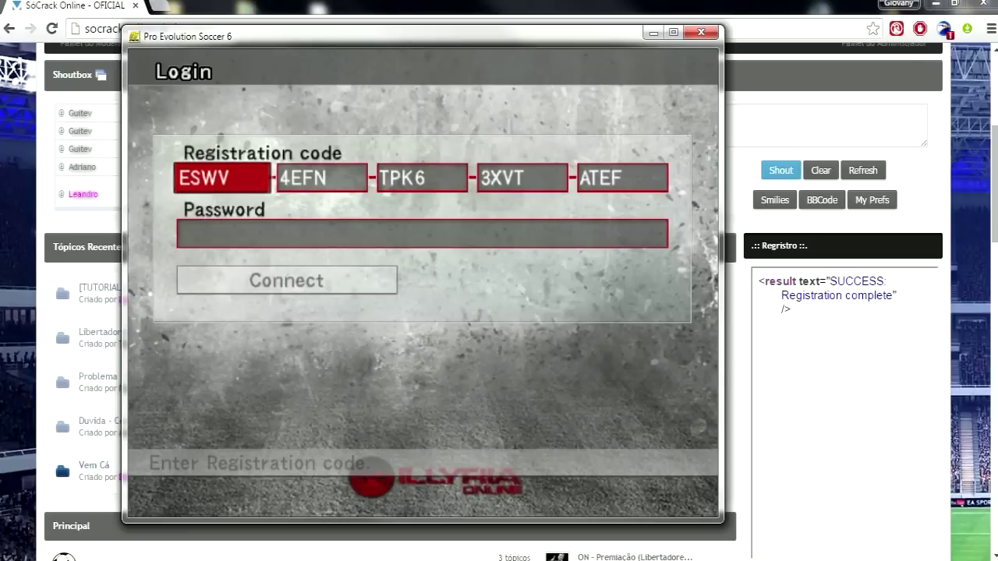
pyautogui.press('Right')
pyautogui.press('Right')
pyautogui.press('Right')
pyautogui.press('Right')
pyautogui.press('Left')
pyautogui.press('Left')
pyautogui.press('Left')
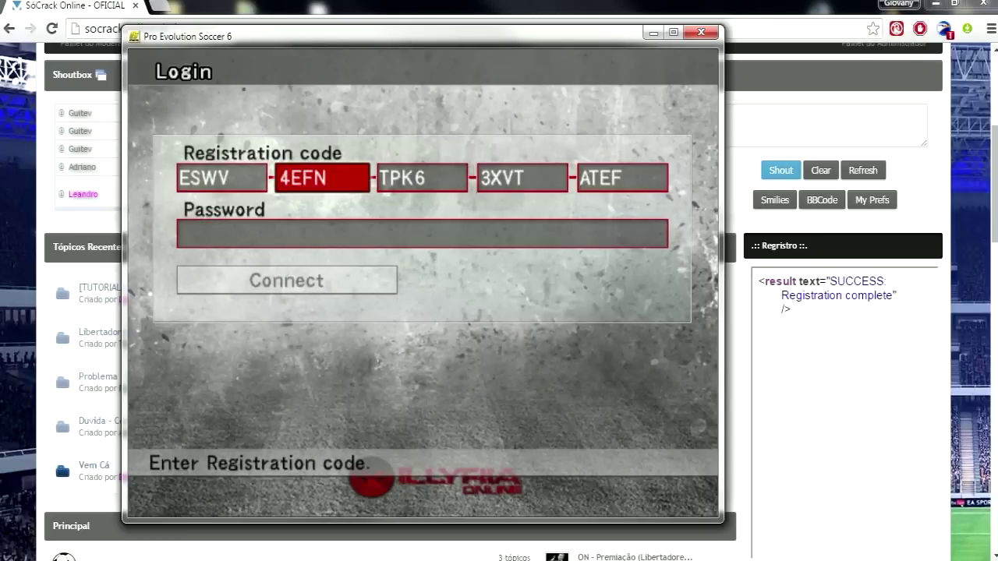
pyautogui.press('Left')
pyautogui.press('Left')
pyautogui.press('Right')
pyautogui.press('Right')
pyautogui.press('Left')
pyautogui.press('Down')
pyautogui.press('Up')
pyautogui.press('Down')
pyautogui.press('Up')
pyautogui.press('Right')
pyautogui.press('Down')
pyautogui.press('Up')
pyautogui.press('Right')
pyautogui.press('Right')
pyautogui.press('Right')
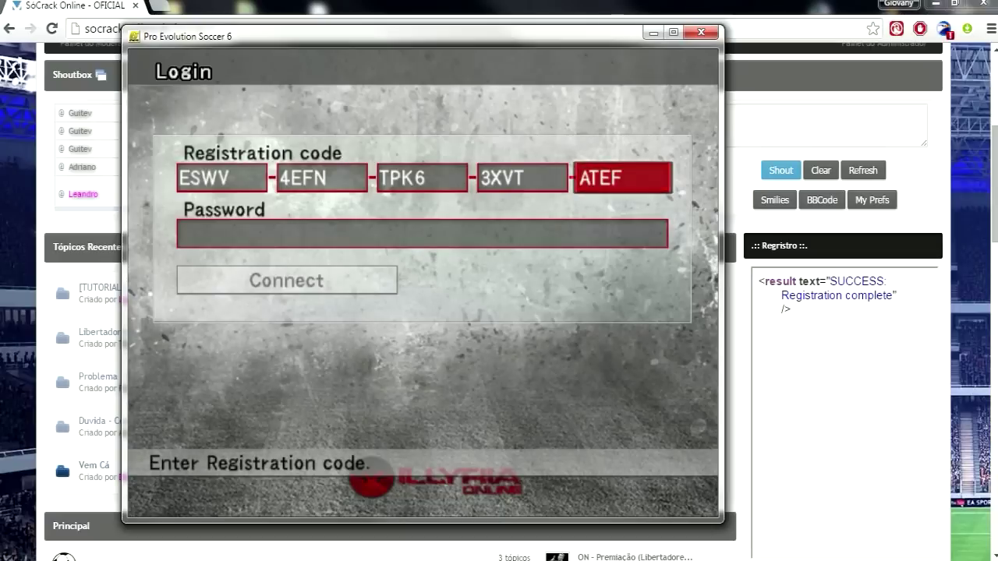
pyautogui.press('Down')
pyautogui.press('Up')
pyautogui.press('Down')
# Enter the account password and connect to the online network
pyautogui.press('Return')
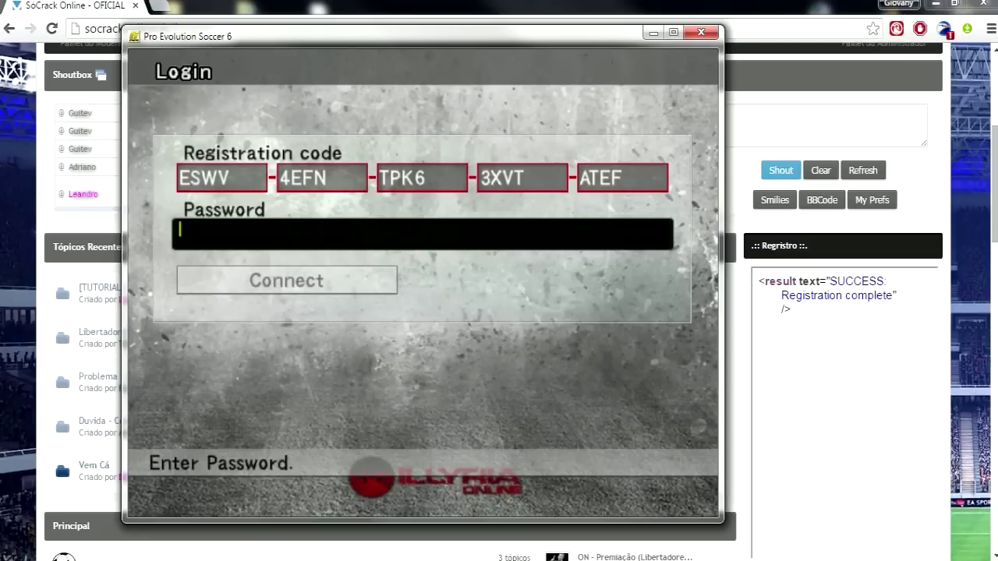
pyautogui.write('******')
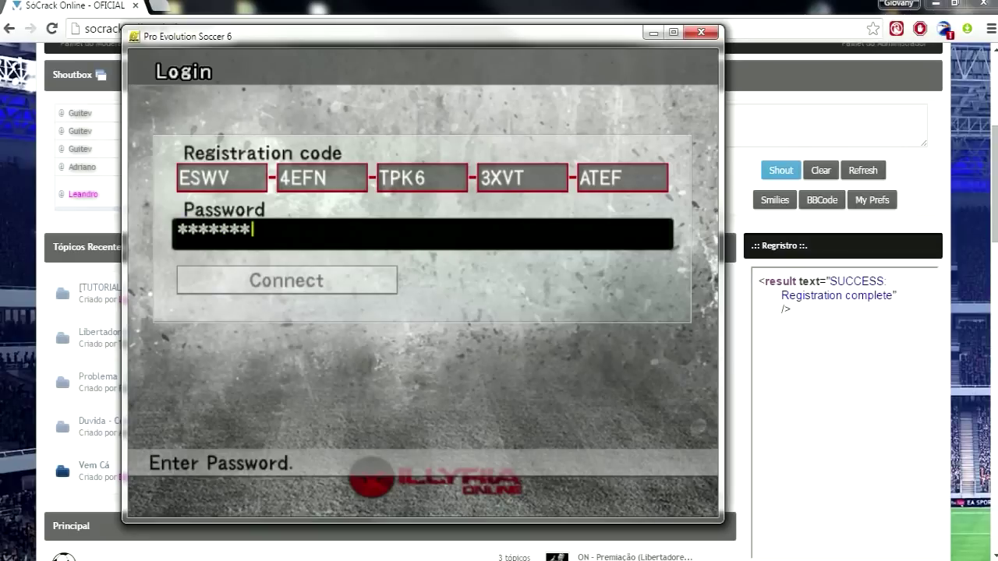
pyautogui.write('******')
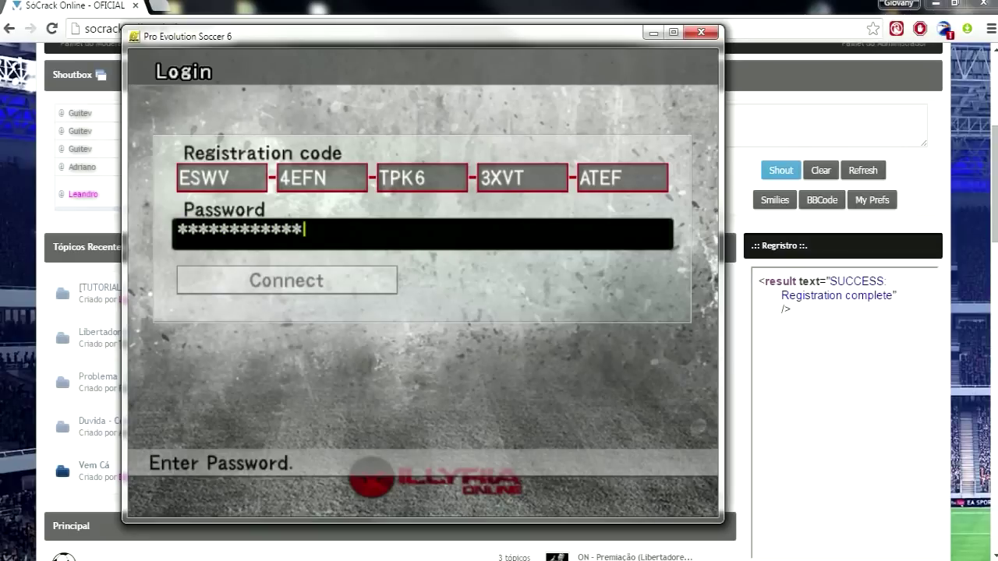
pyautogui.write('***')
pyautogui.press('Return')
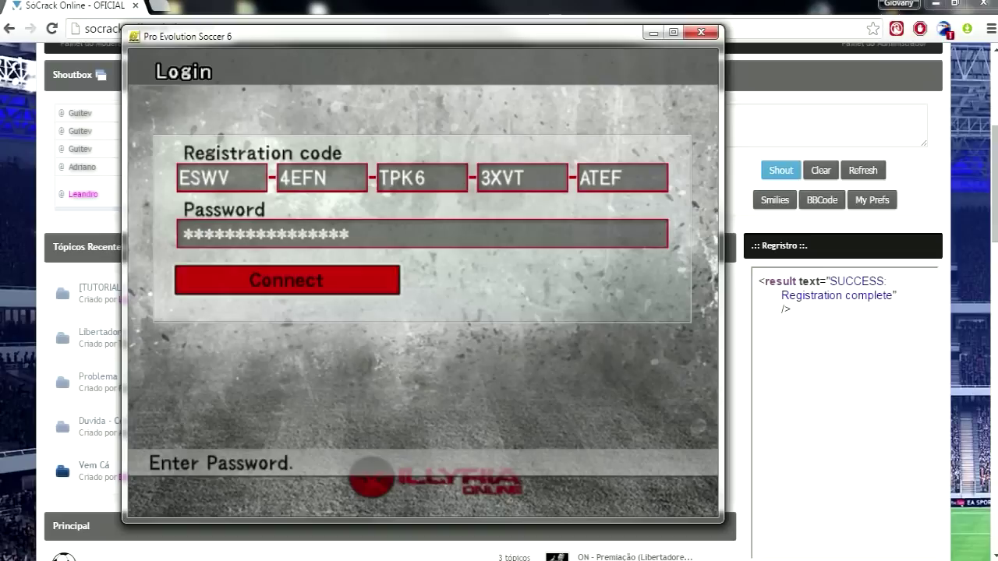
pyautogui.press('Return')
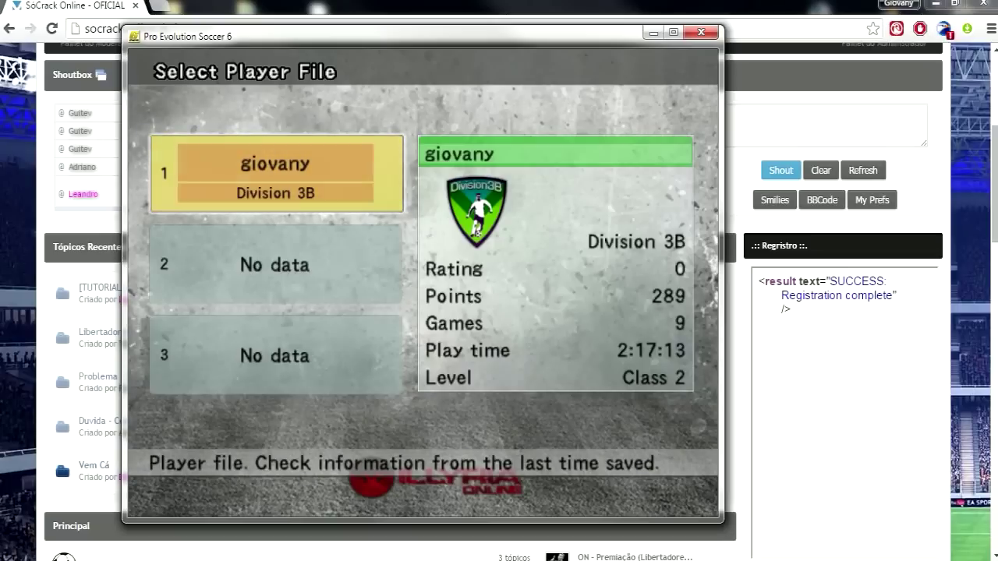
# Compare the player slots and start a new player file in empty slot 2
pyautogui.press('Down')
pyautogui.press('Up')
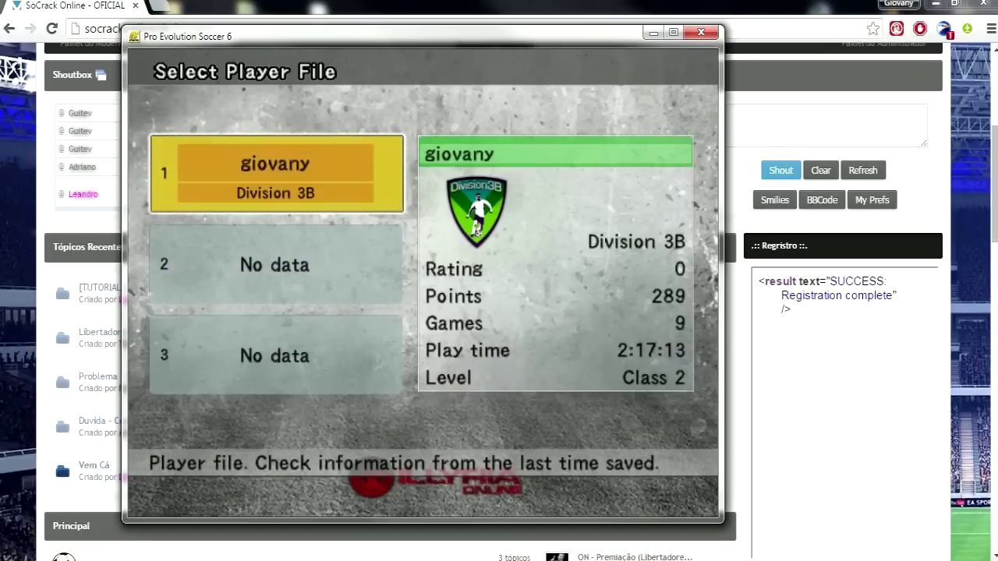
pyautogui.press('Down')
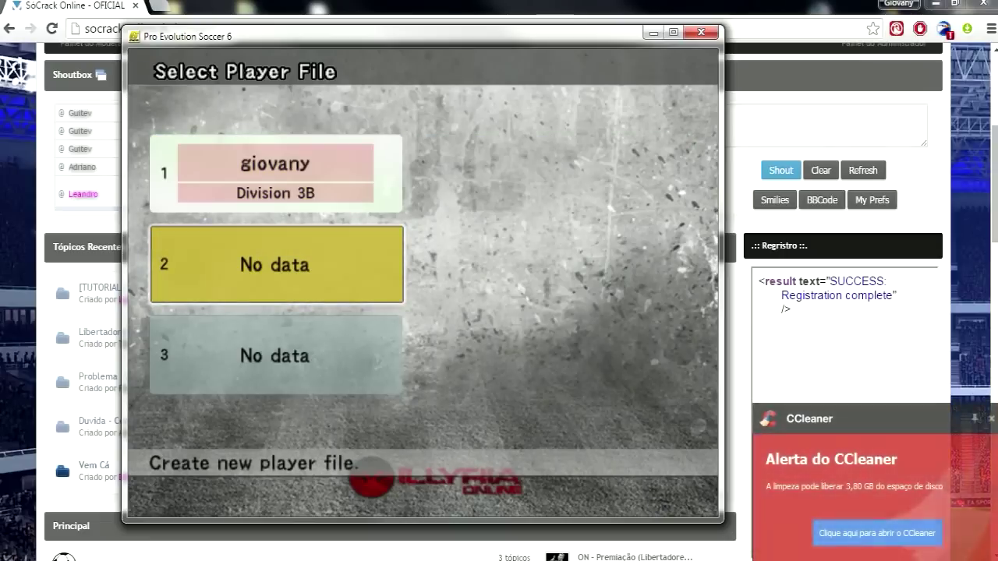
pyautogui.press('Up')
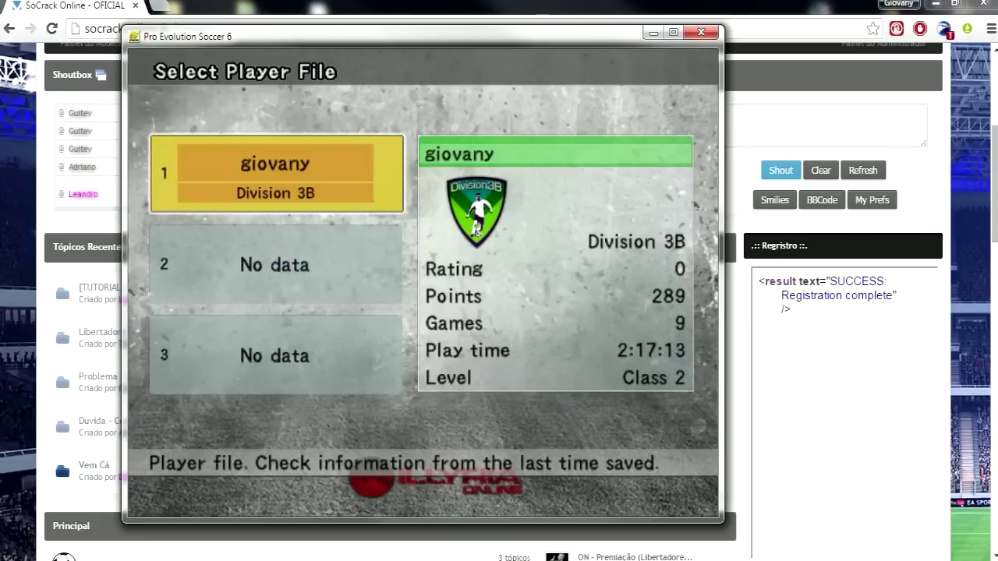
pyautogui.press('Down')
pyautogui.press('Up')
pyautogui.press('Down')
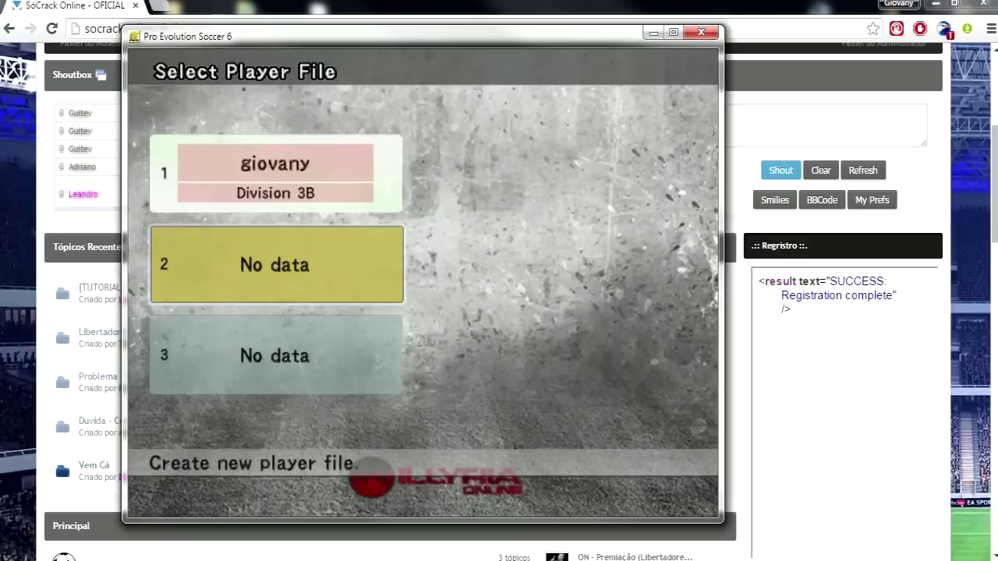
pyautogui.press('Return')
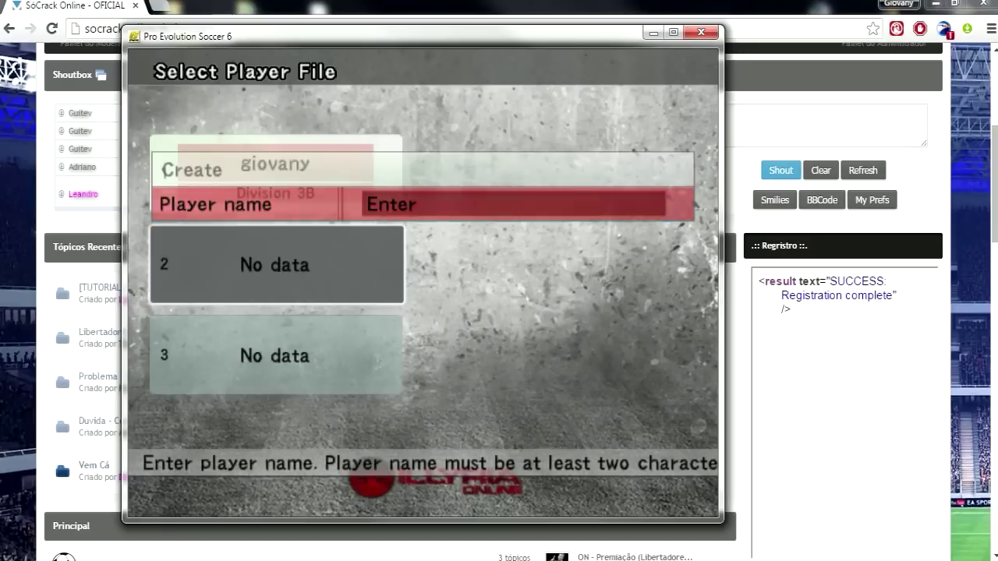
# Cancel the slot-2 name entry and confirm the existing Division 3B player file in slot 1
pyautogui.write('cvcafl')
pyautogui.press('BackSpace')
pyautogui.press('BackSpace')
pyautogui.press('BackSpace')
pyautogui.press('BackSpace')
pyautogui.press('BackSpace')
pyautogui.press('BackSpace')
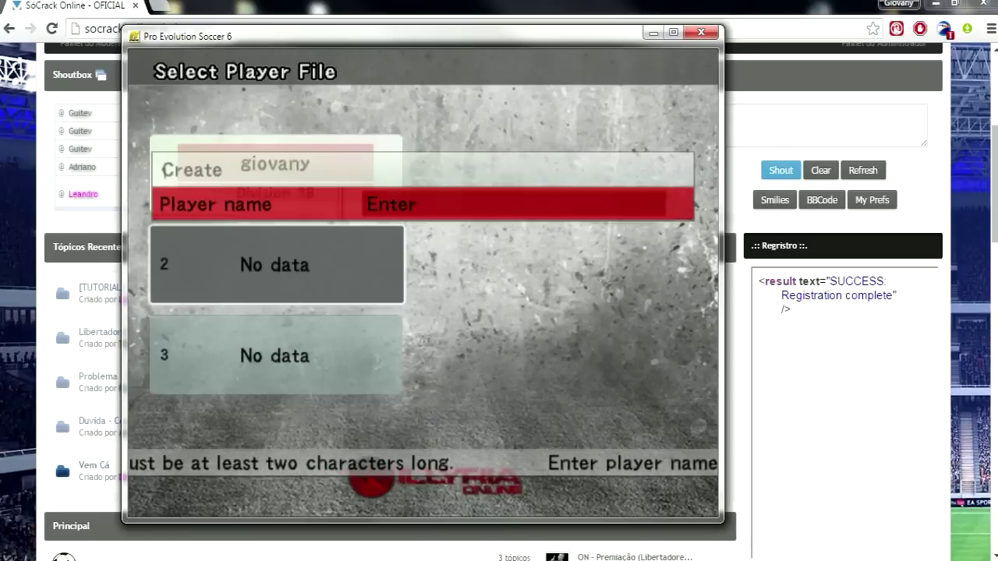
pyautogui.press('Escape')
pyautogui.press('Up')
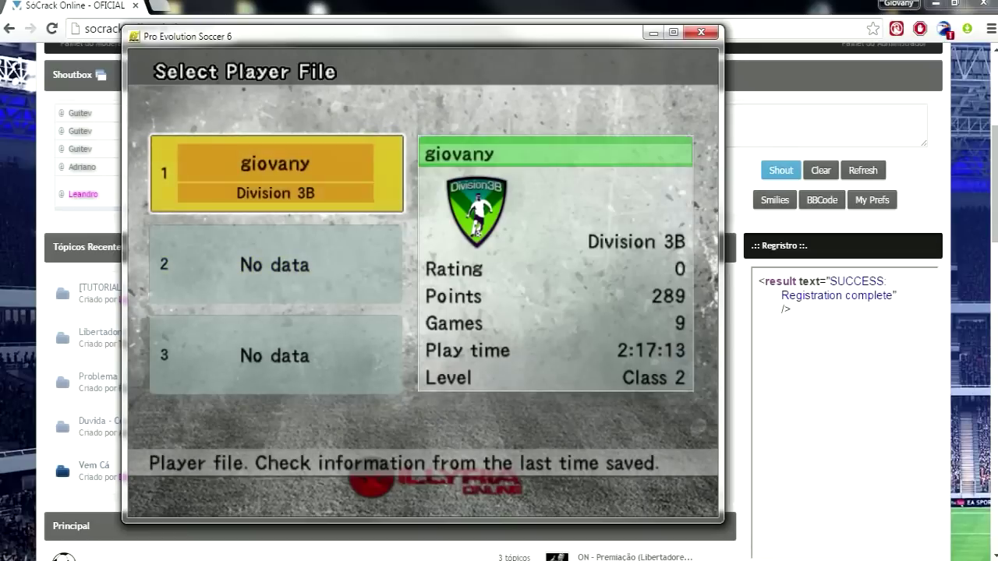
pyautogui.press('Return')
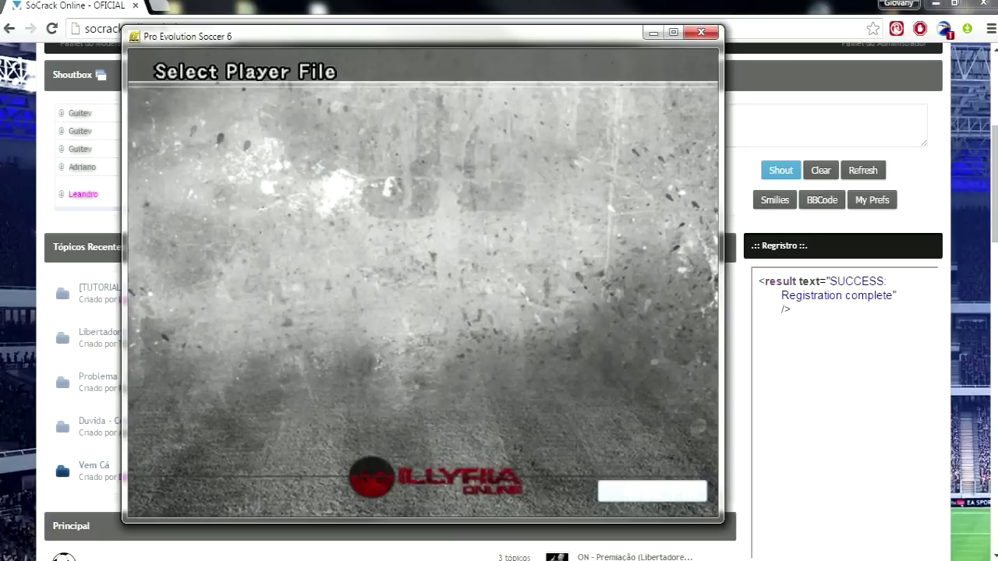
# Confirm the Fiveserver server and join its Europeans lobby
pyautogui.press('Return')
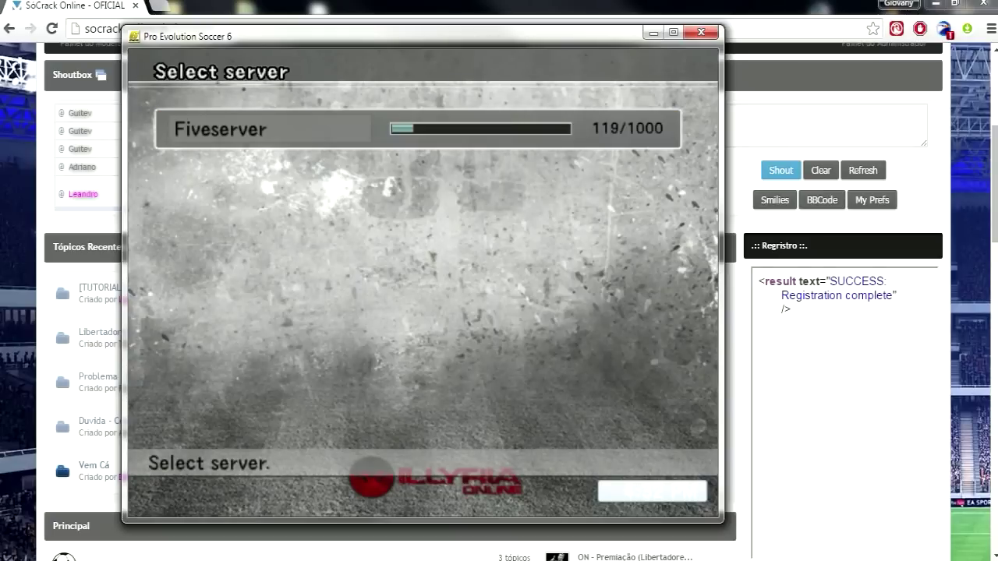
pyautogui.press('Down')
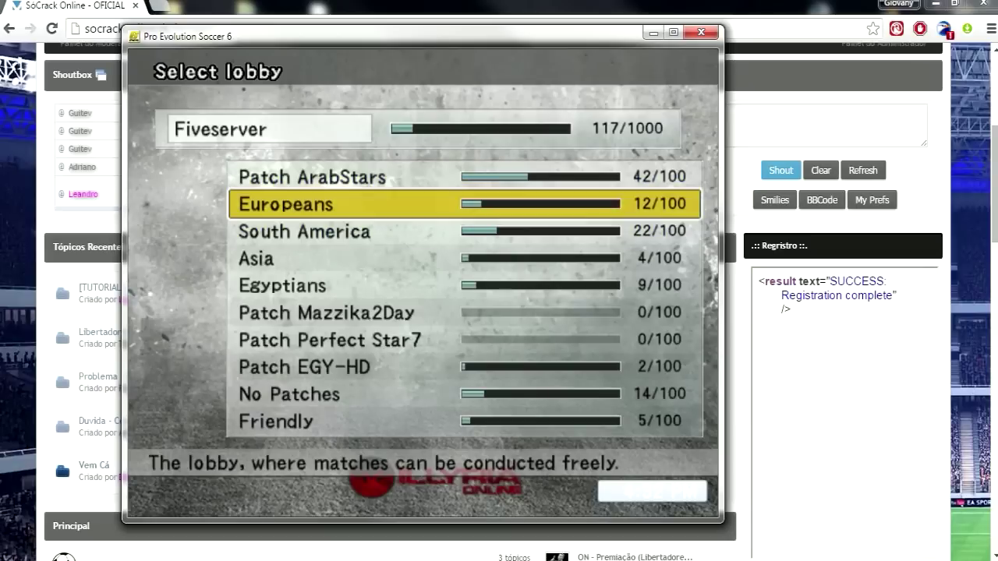
pyautogui.press('Down')
pyautogui.press('Down')
pyautogui.press('Up')
pyautogui.press('Up')
pyautogui.press('Return')
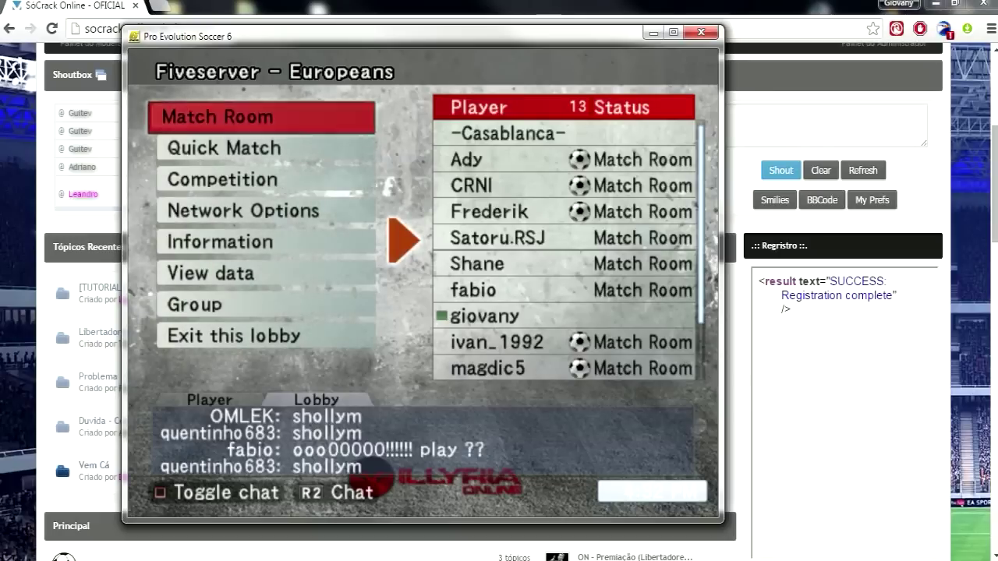
# Open Match Room > Room selection, browse the six rooms back to Socrack, and nudge the window right
pyautogui.press('Return')
pyautogui.press('Down')
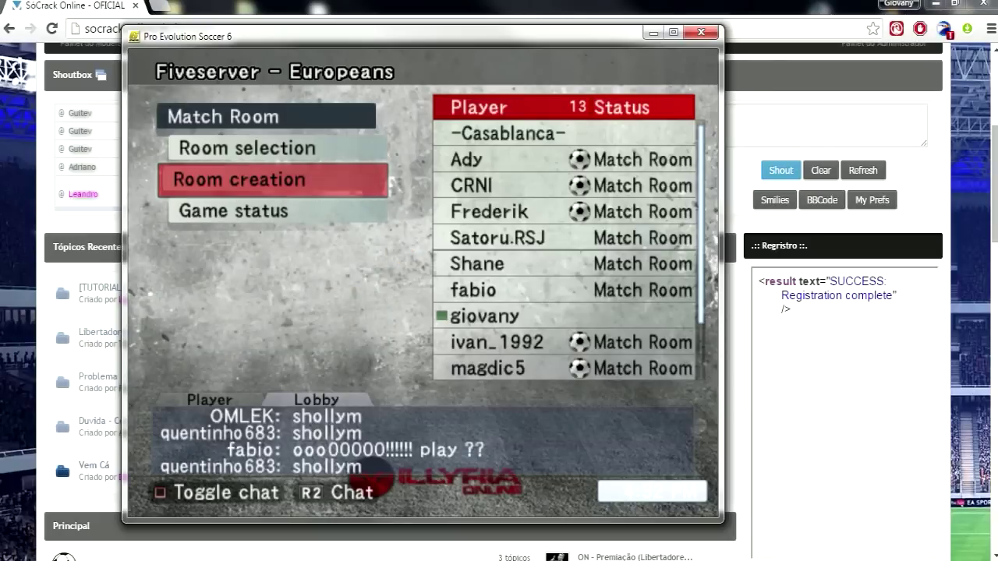
pyautogui.press('Up')
pyautogui.press('Return')
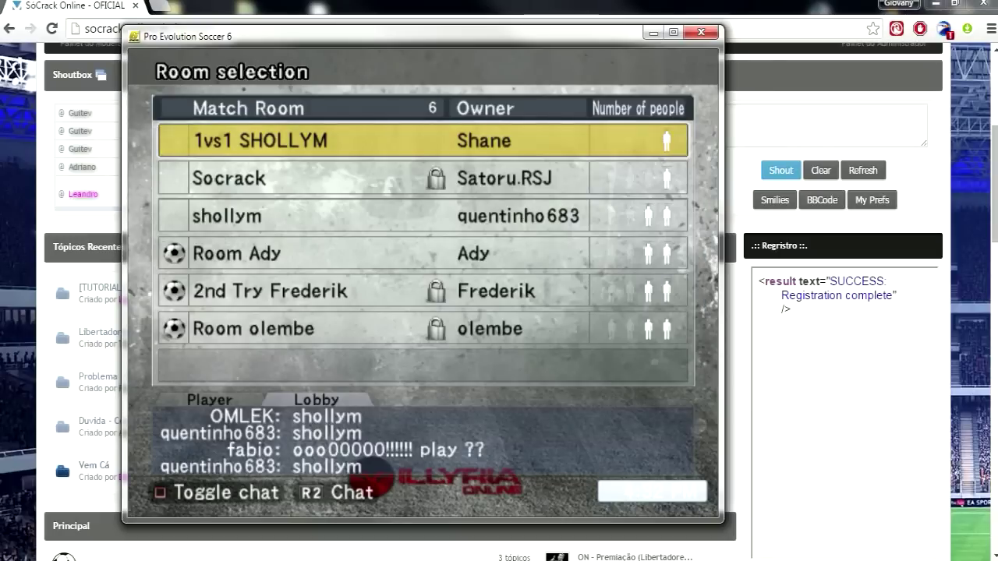
pyautogui.press('Down')
pyautogui.press('Down')
pyautogui.press('Down')
pyautogui.press('Up')
pyautogui.press('Up')
pyautogui.press('Up')
pyautogui.press('Down')
pyautogui.press('Down')
pyautogui.press('Down')
pyautogui.press('Down')
pyautogui.press('Down')
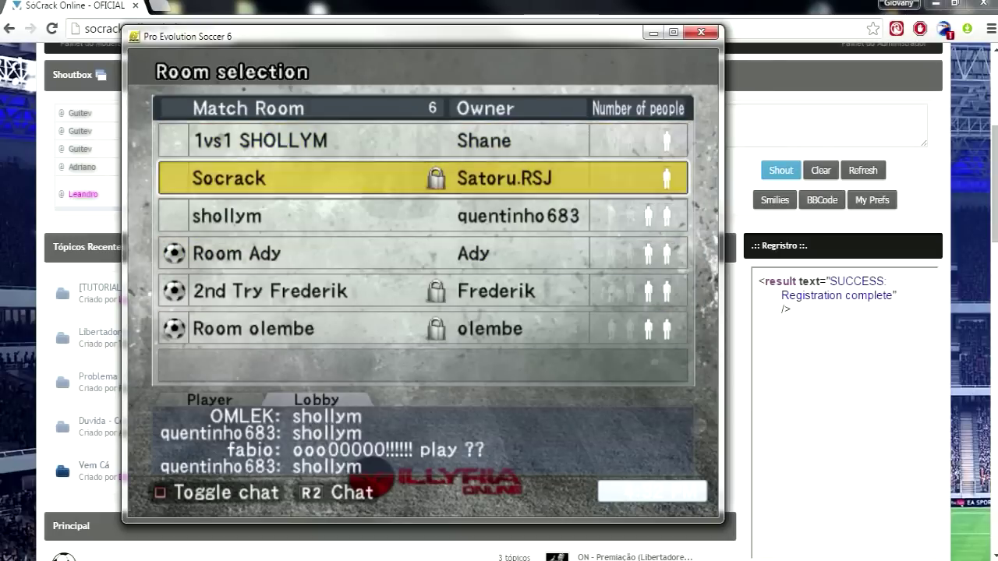
pyautogui.press('Up')
pyautogui.press('Up')
pyautogui.press('Up')
pyautogui.press('Up')
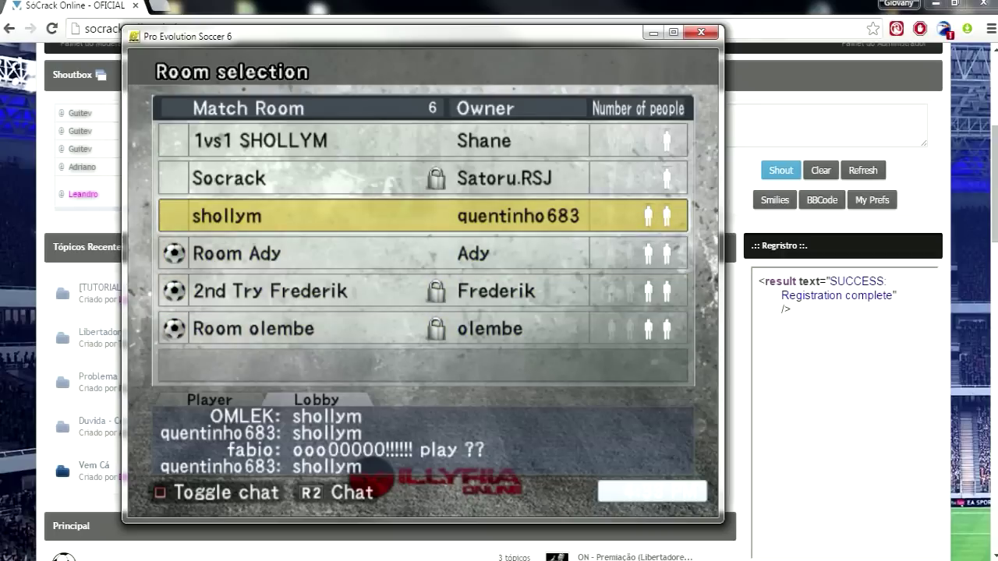
pyautogui.moveTo(652, 38); pyautogui.dragTo(731, 46)
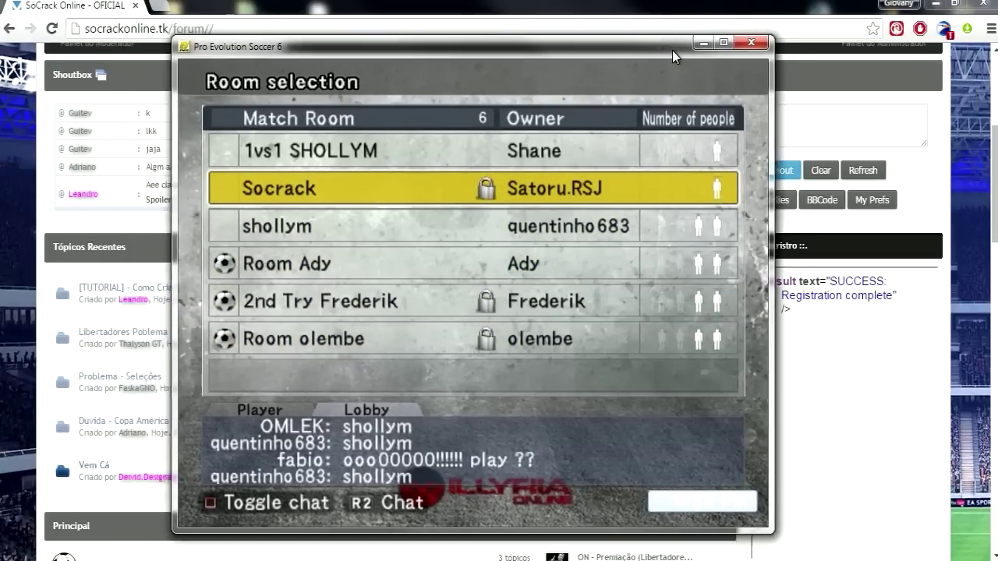
# Minimize PES 6, rearrange the windows, and bring the Só Crack - PES 6 ONLINE folder to the front
pyautogui.click(733, 42)
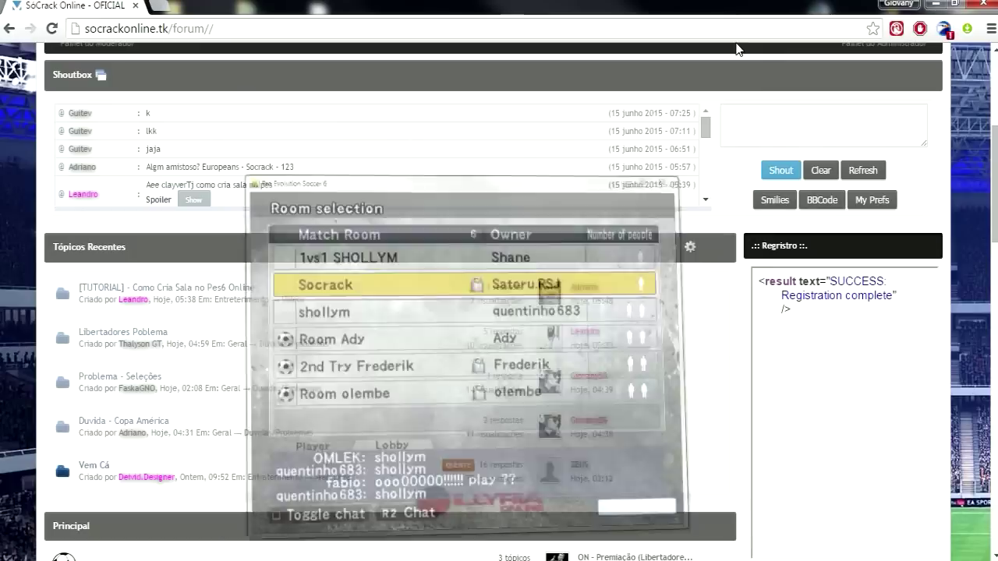
pyautogui.hotkey('alt', 'Tab')
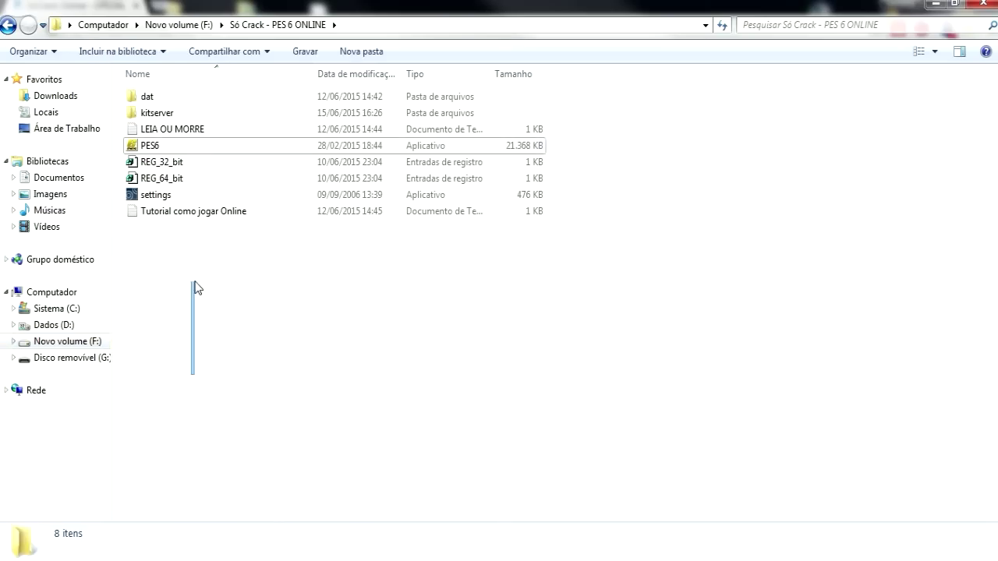
pyautogui.moveTo(235, 296); pyautogui.dragTo(415, 502)
pyautogui.moveTo(416, 502); pyautogui.dragTo(219, 346)
pyautogui.moveTo(194, 276); pyautogui.dragTo(413, 374)
pyautogui.click(432, 538)
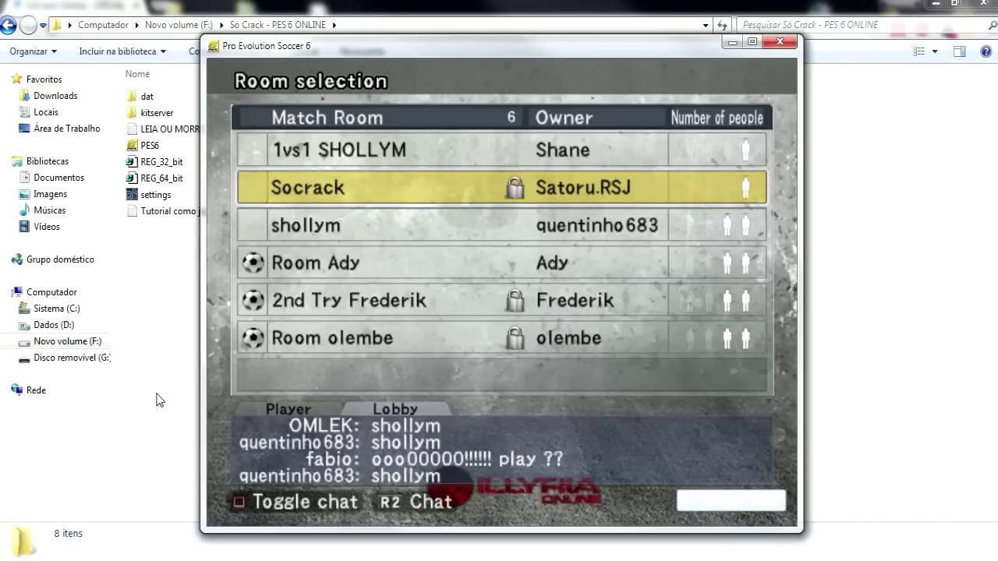
pyautogui.moveTo(318, 50); pyautogui.dragTo(415, 31)
pyautogui.moveTo(257, 370); pyautogui.dragTo(167, 322)
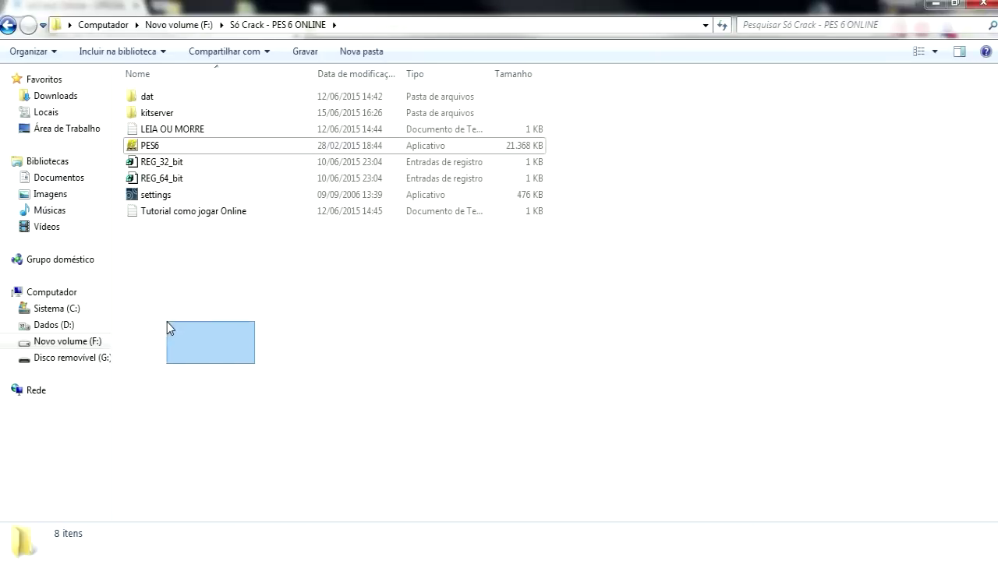
# Browse from Sistema (C:) through Windows, System32 and drivers into etc, and select the first hosts file
pyautogui.click(67, 309)
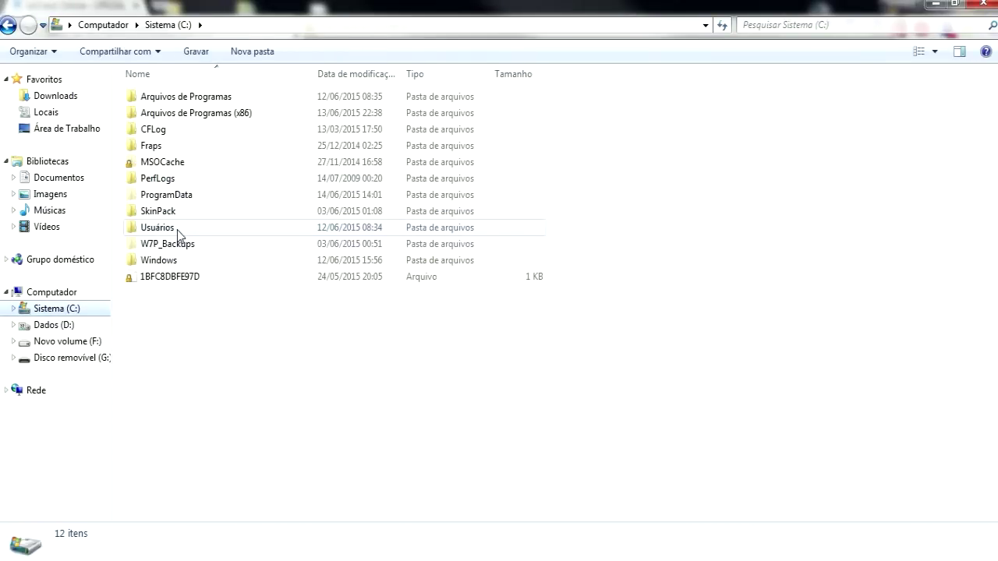
pyautogui.doubleClick(190, 258)
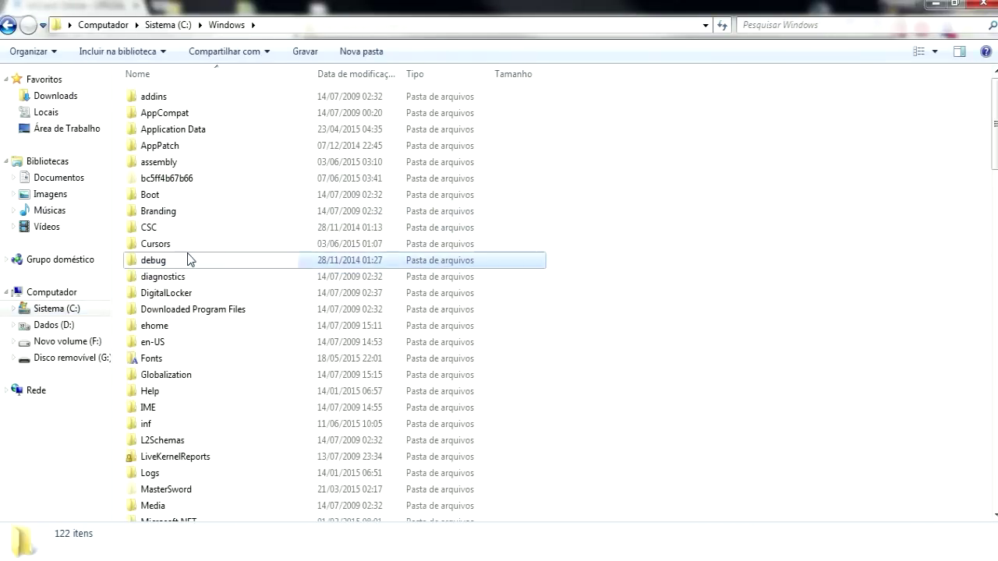
pyautogui.write('s')
pyautogui.doubleClick(191, 257)
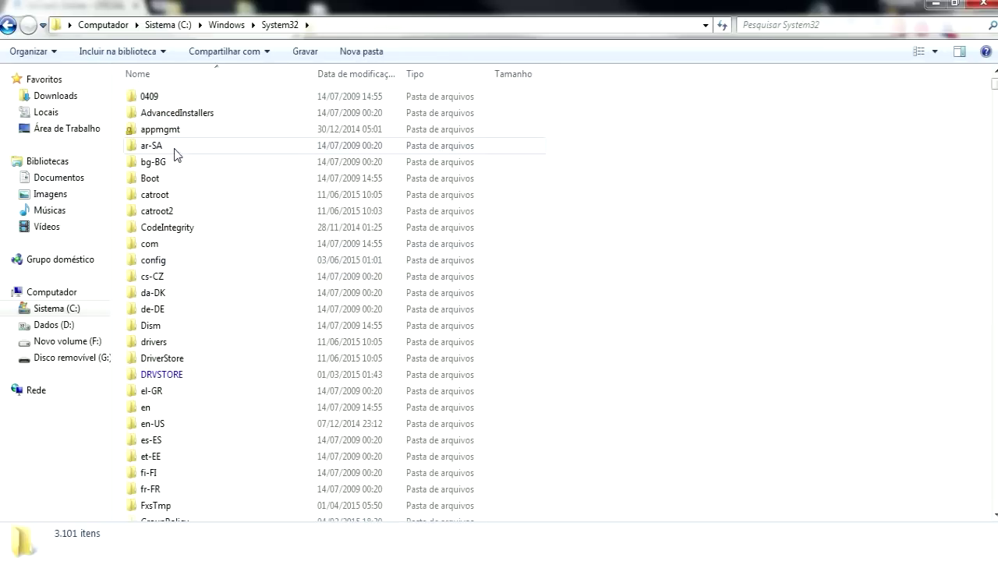
pyautogui.write('rd2')
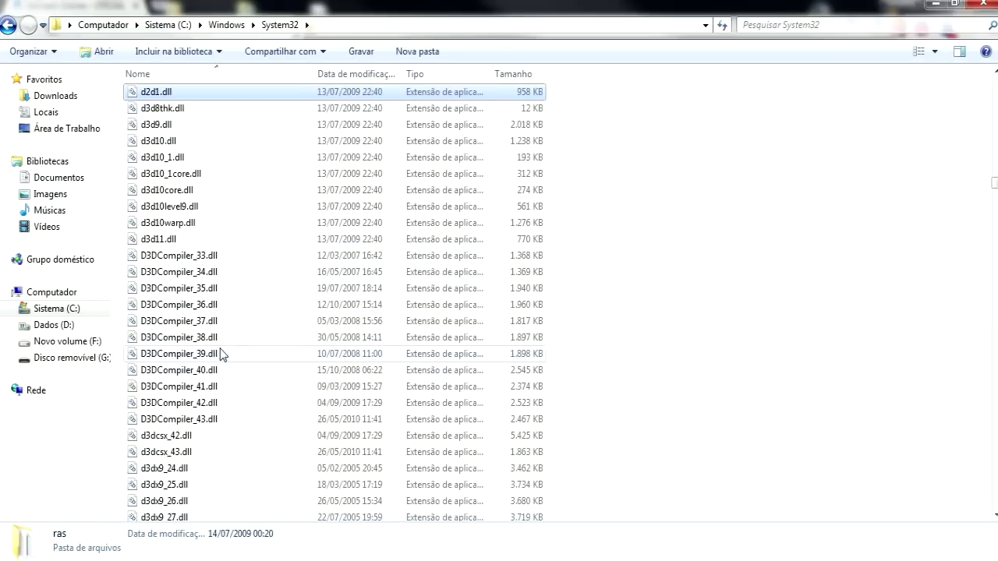
pyautogui.scroll(4, 220, 347)
pyautogui.scroll(20, 219, 344)
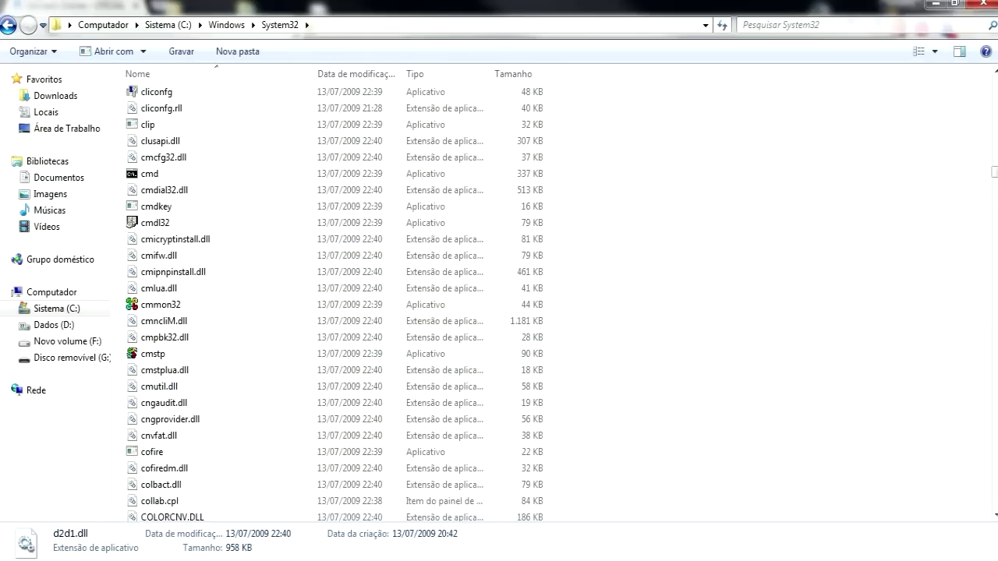
pyautogui.moveTo(984, 170); pyautogui.dragTo(986, 78)
pyautogui.click(390, 244)
pyautogui.doubleClick(179, 347)
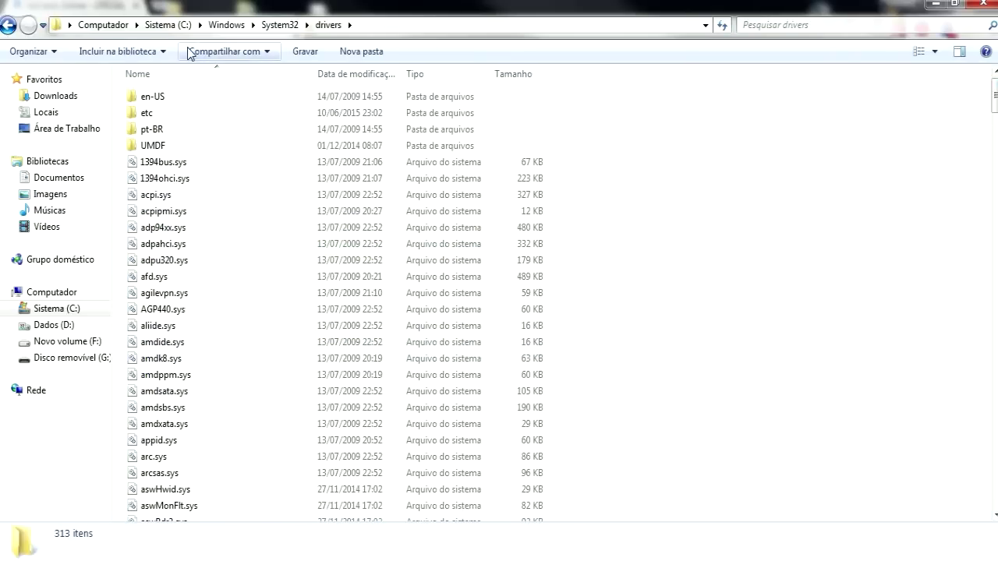
pyautogui.doubleClick(160, 112)
pyautogui.click(158, 103)
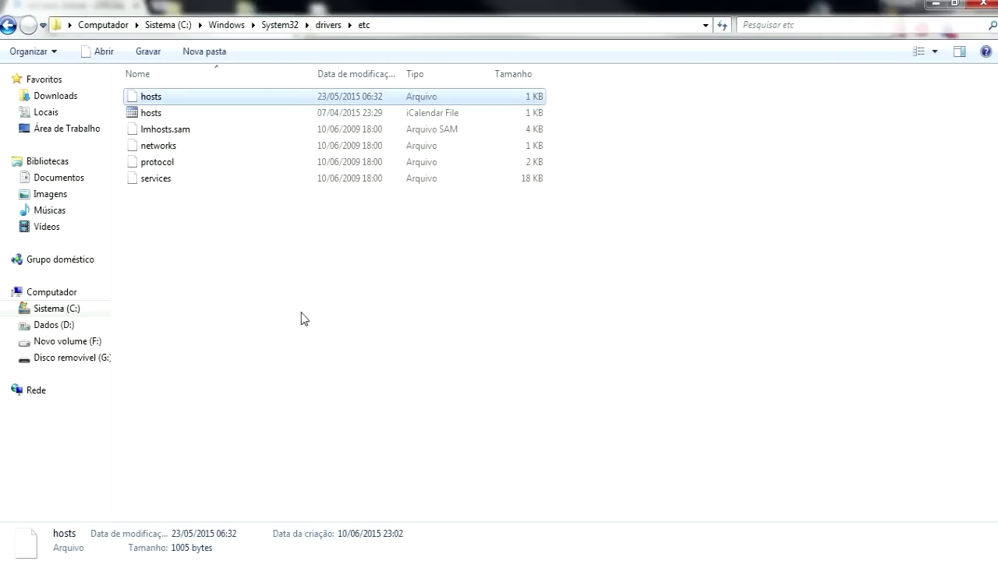
pyautogui.click(180, 112)
pyautogui.click(590, 118)
pyautogui.click(383, 116)
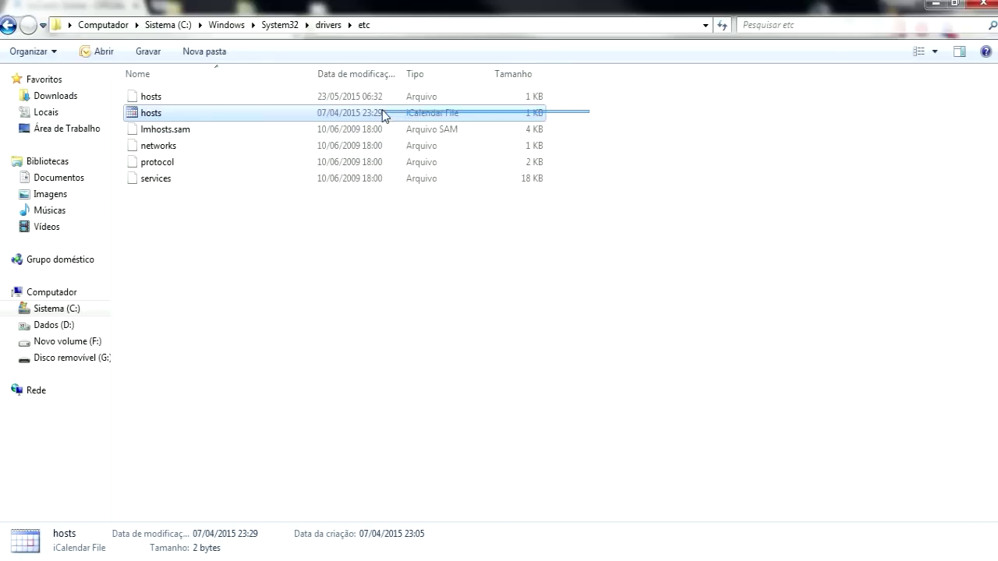
pyautogui.click(290, 214)
pyautogui.click(387, 118)
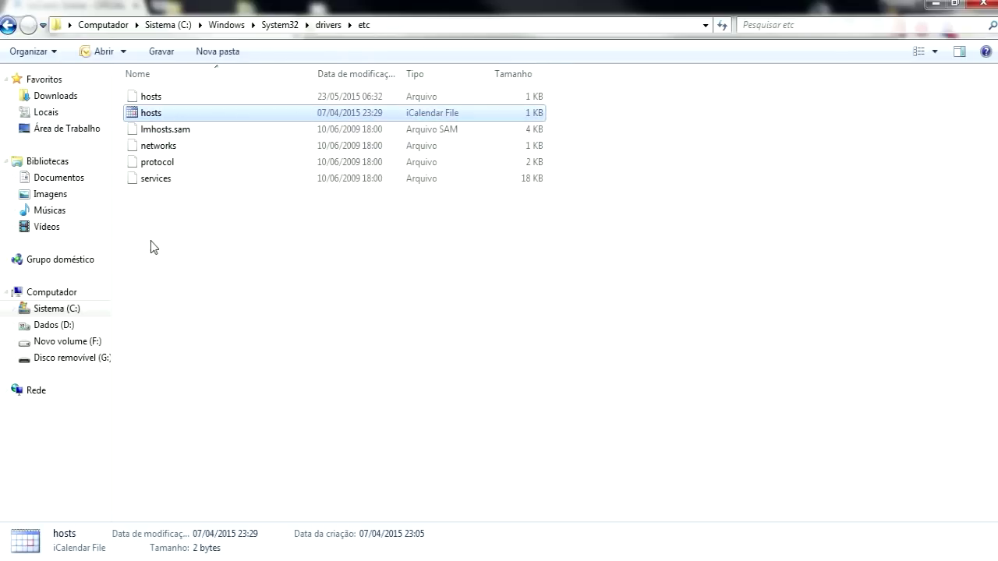
pyautogui.click(163, 99)
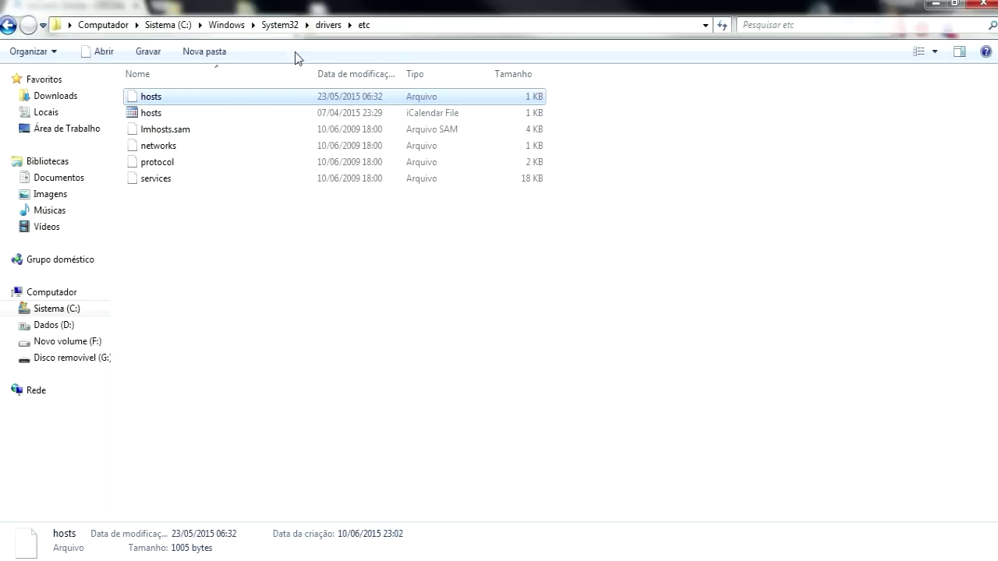
pyautogui.click(374, 25)
pyautogui.click(282, 386)
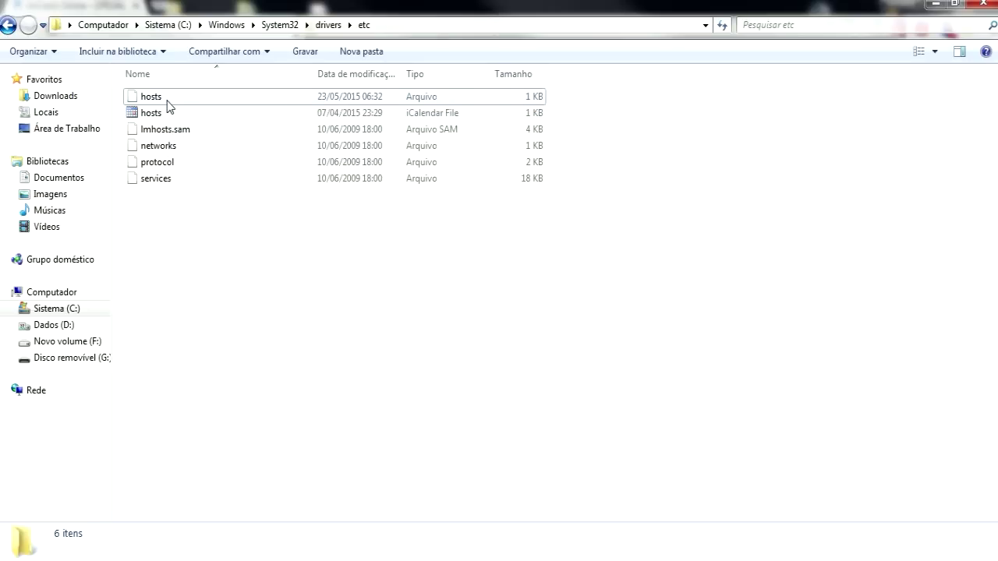
pyautogui.click(166, 100)
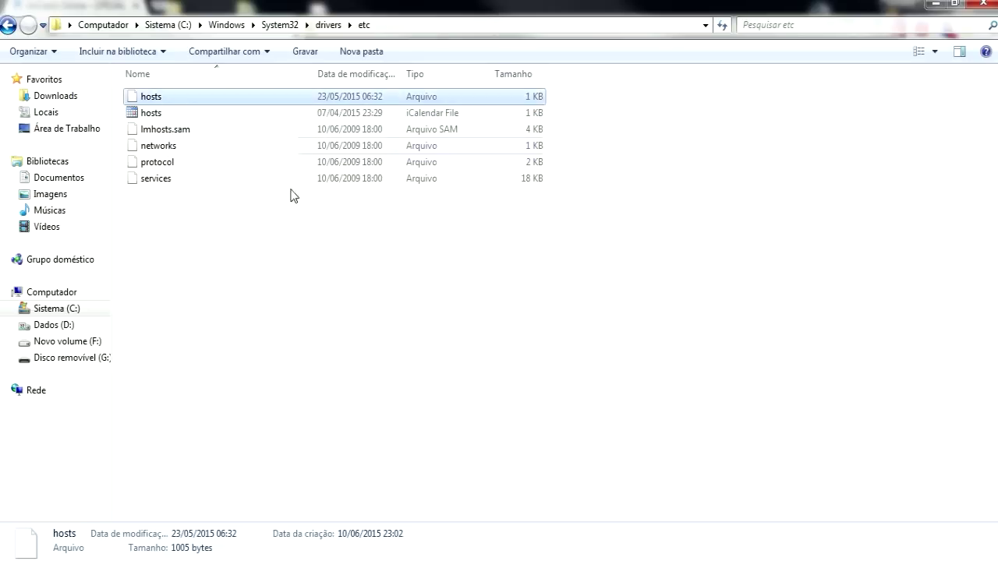
pyautogui.moveTo(185, 102)
pyautogui.mouseDown()
pyautogui.moveTo(241, 163)
pyautogui.moveTo(190, 99)
pyautogui.mouseUp()
pyautogui.click(133, 257)
pyautogui.moveTo(225, 331); pyautogui.dragTo(185, 96)
pyautogui.click(185, 96)
pyautogui.click(323, 401)
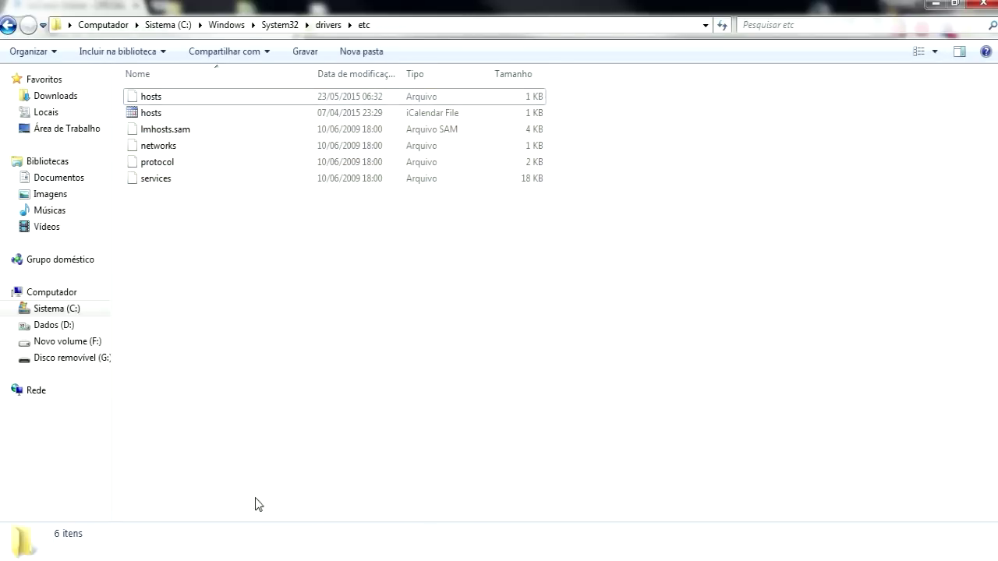
pyautogui.moveTo(336, 560)
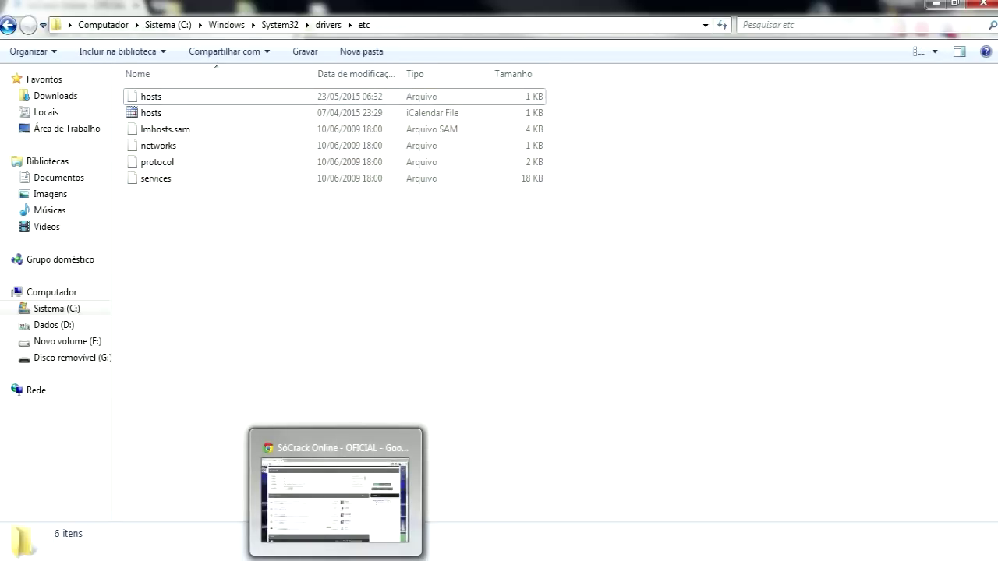
# Return to the SóCrack forum in Chrome and open the ON - Premiação (Libertadores/Liga dos Campeões) topic
pyautogui.click(342, 517)
pyautogui.scroll(4, 2, 215)
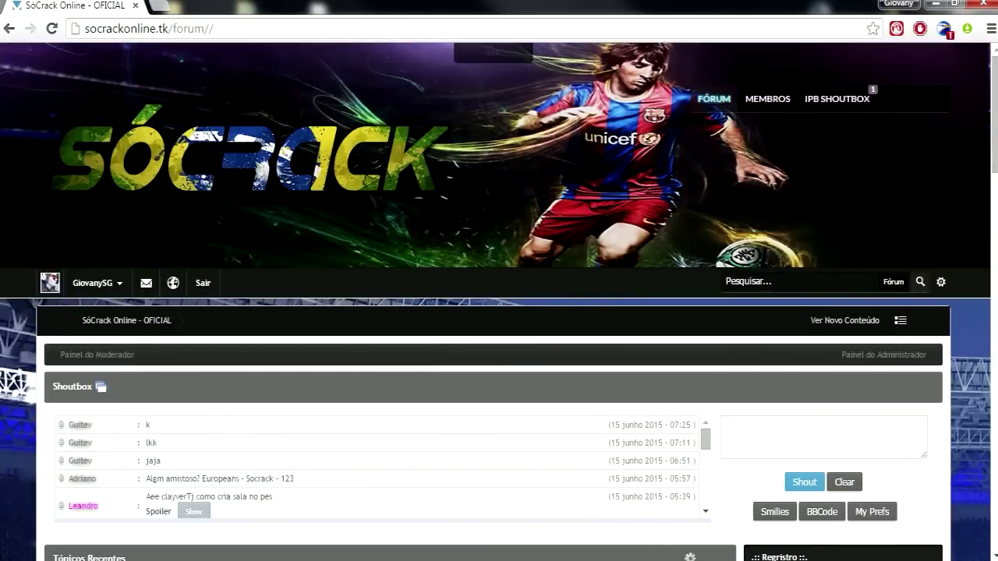
pyautogui.moveTo(990, 131)
pyautogui.mouseDown()
pyautogui.moveTo(990, 177)
pyautogui.moveTo(990, 130)
pyautogui.mouseUp()
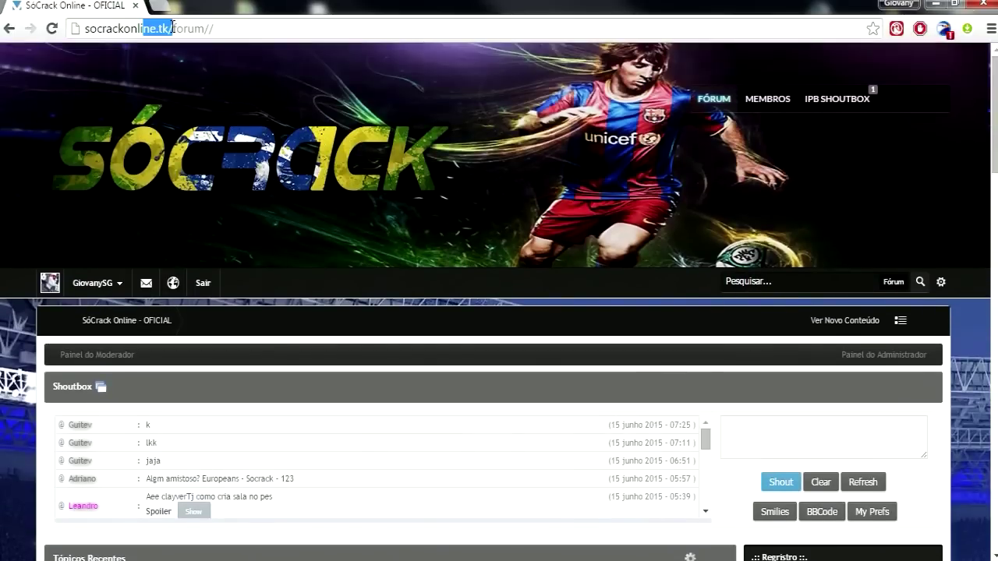
pyautogui.scroll(-4, 372, 156)
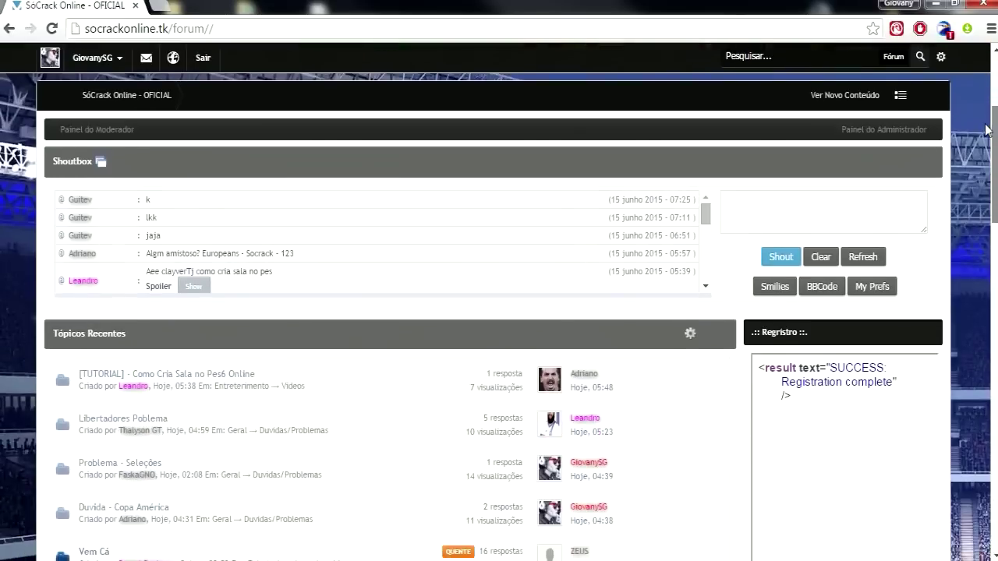
pyautogui.scroll(-4, 499, 312)
pyautogui.click(632, 229)
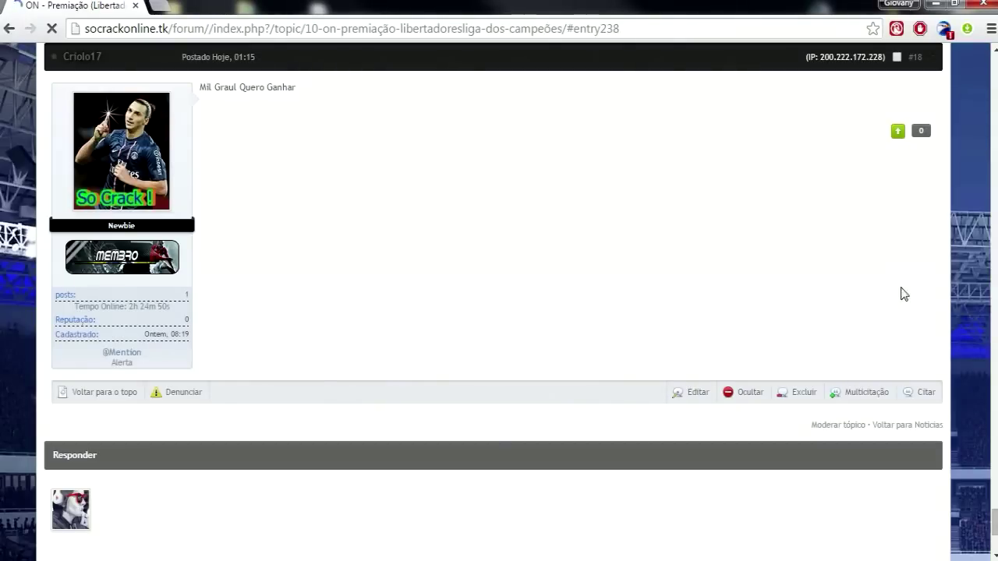
pyautogui.scroll(15, 994, 506)
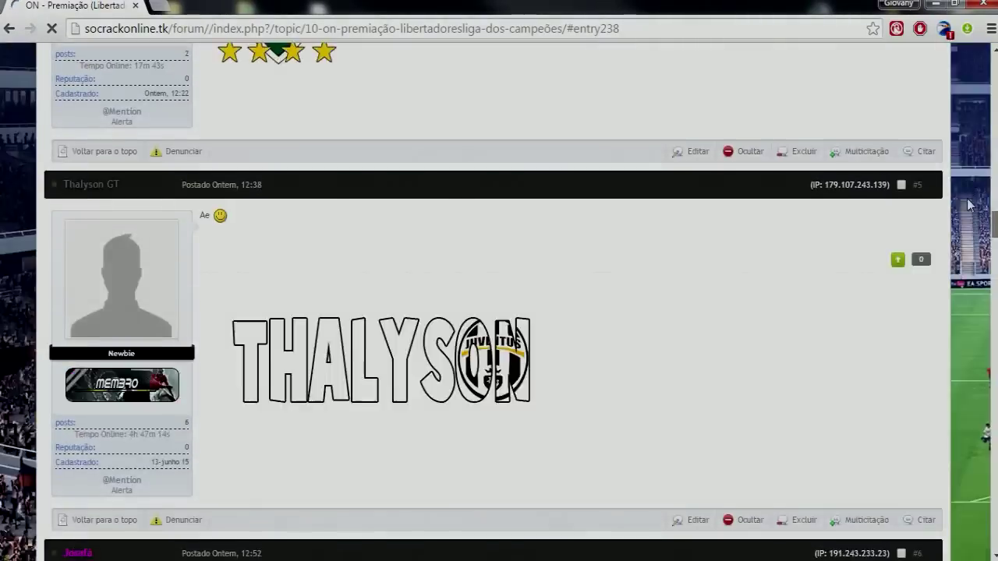